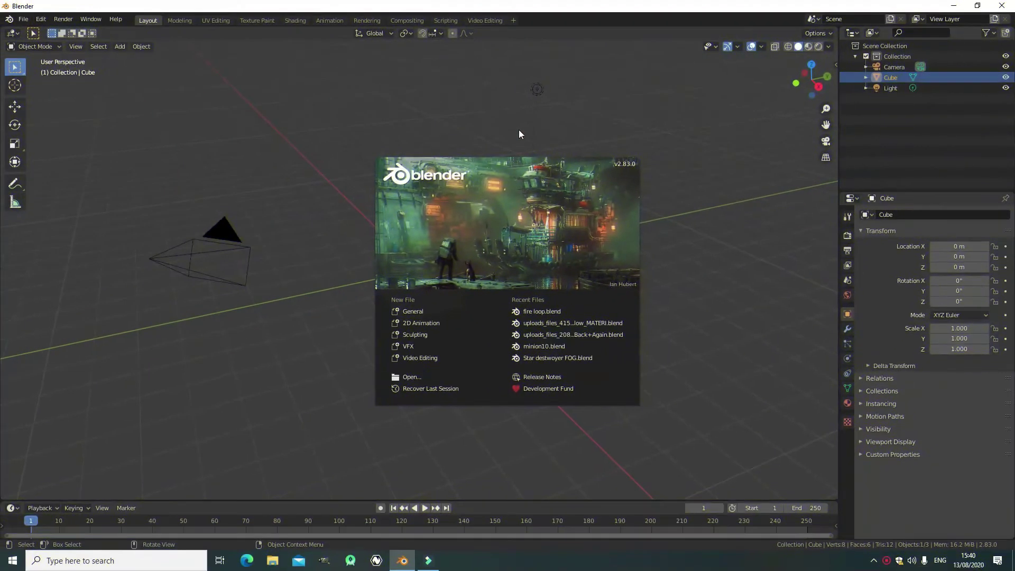
Dismiss the splash screen and add a VFX Motion Tracking workspace
left_click(704, 188)
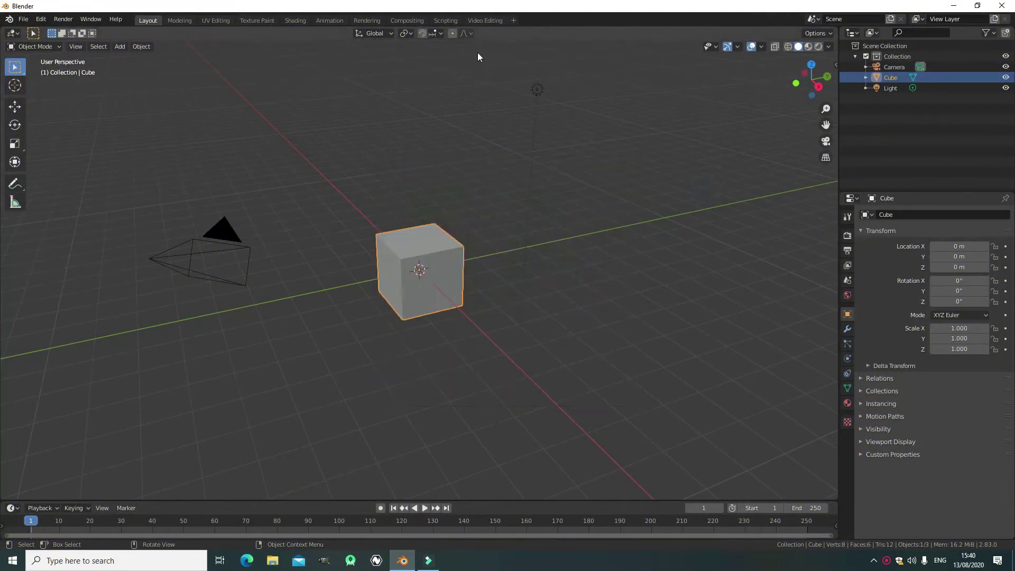
left_click(513, 20)
mouse_move(509, 71)
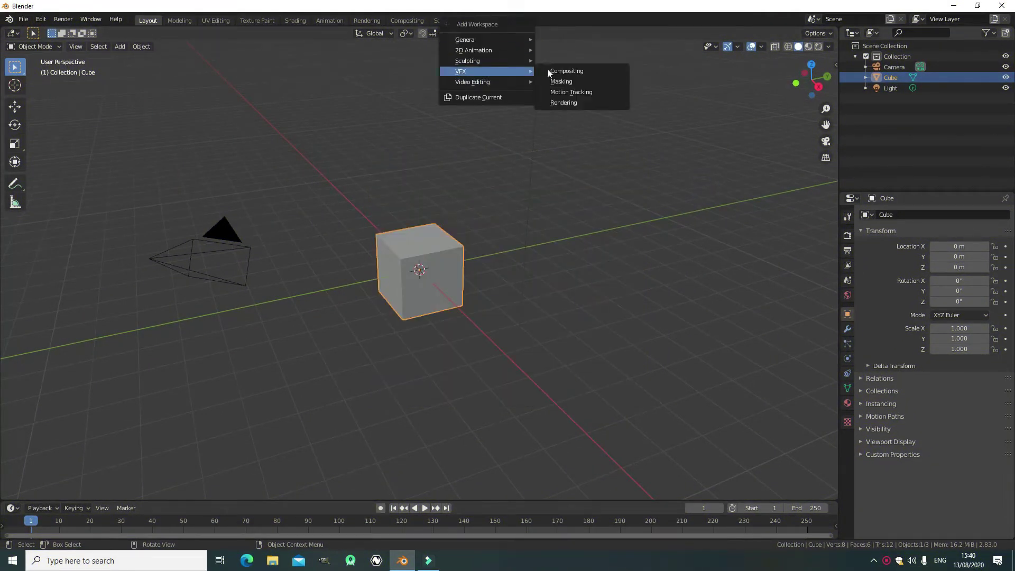
left_click(572, 93)
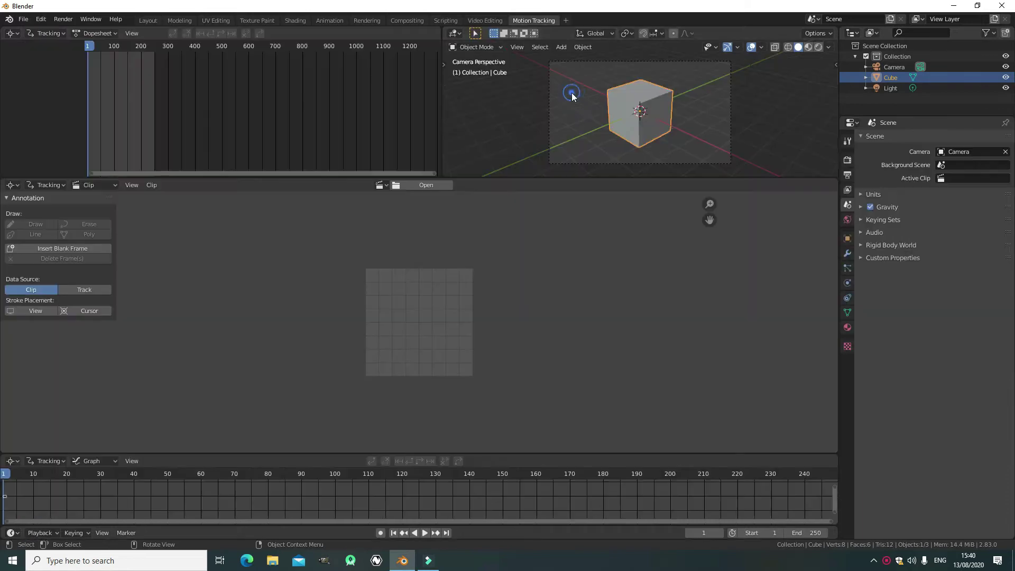
Load the movie clip "Stress - 44637.mp4" from the Downloads folder into the clip editor
left_click(407, 186)
left_click(278, 281)
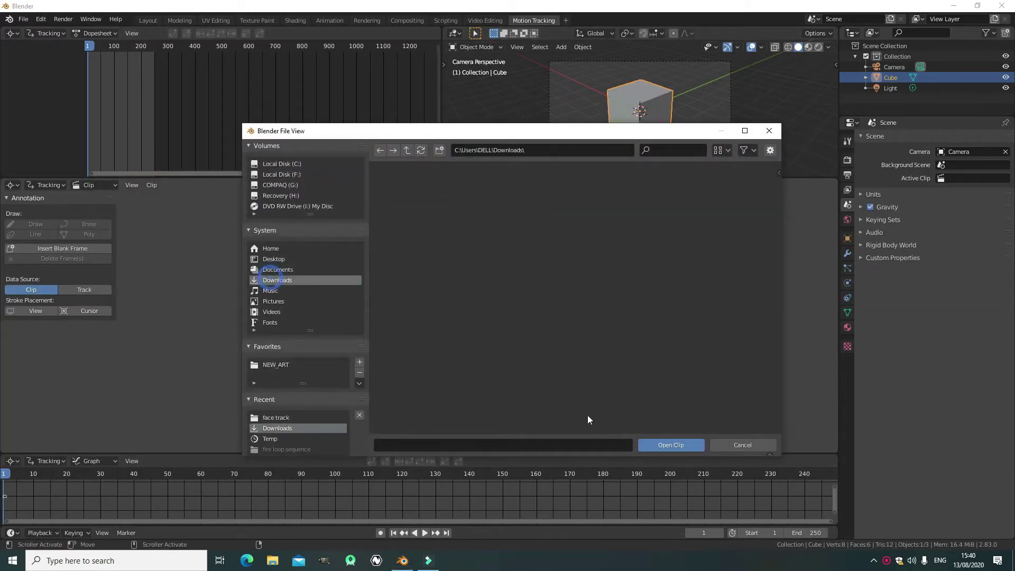
scroll(580, 391, "down", 10)
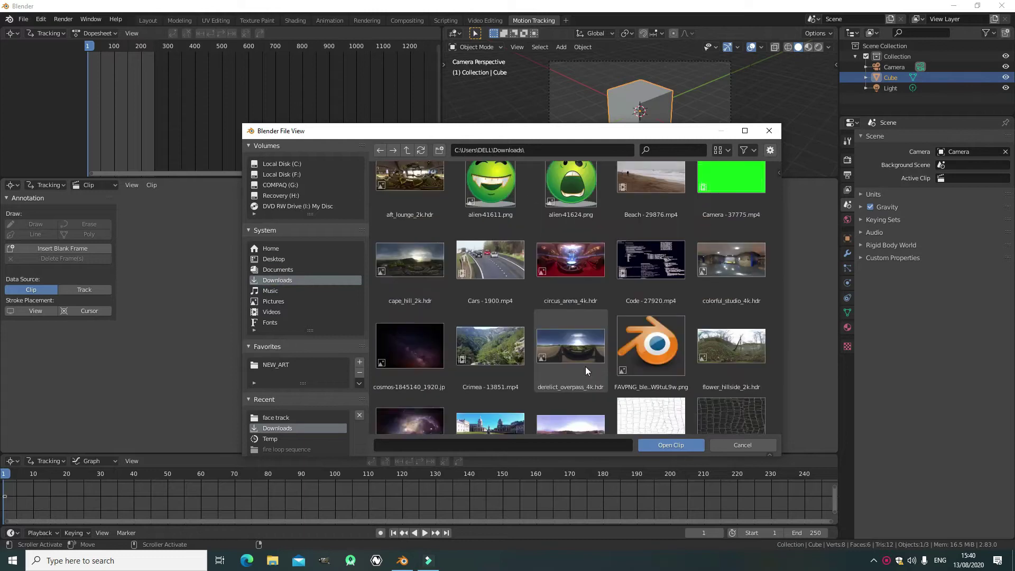
scroll(590, 372, "down", 7)
left_click(667, 324)
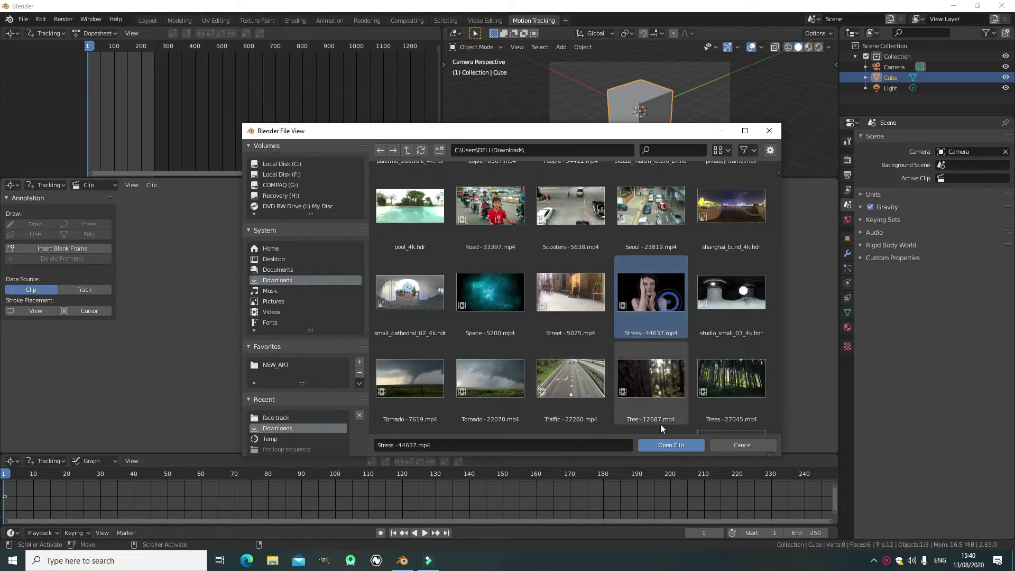
left_click(670, 445)
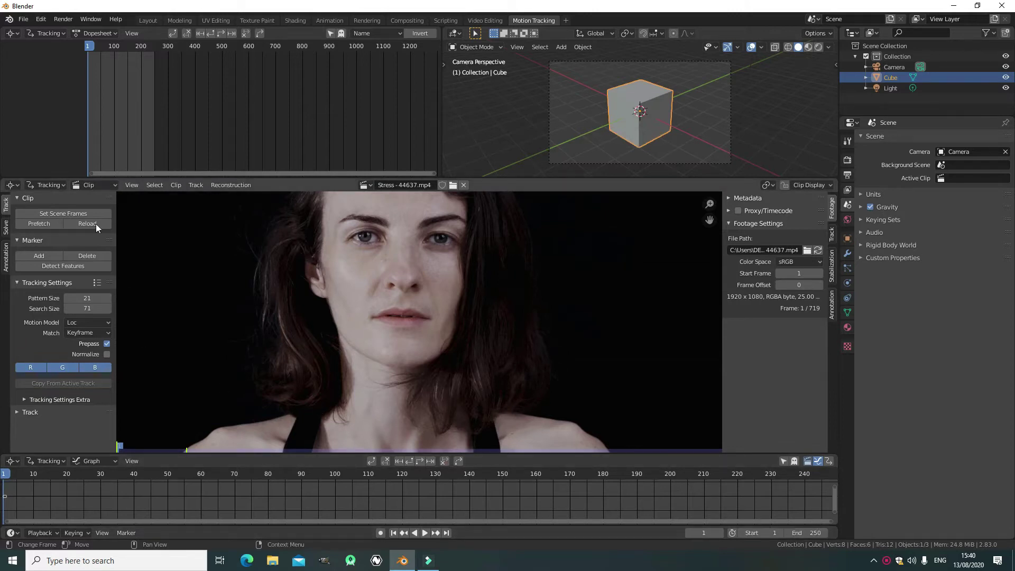
Prefetch the clip's frames and set the tracking motion model to LocScale
left_click(50, 223)
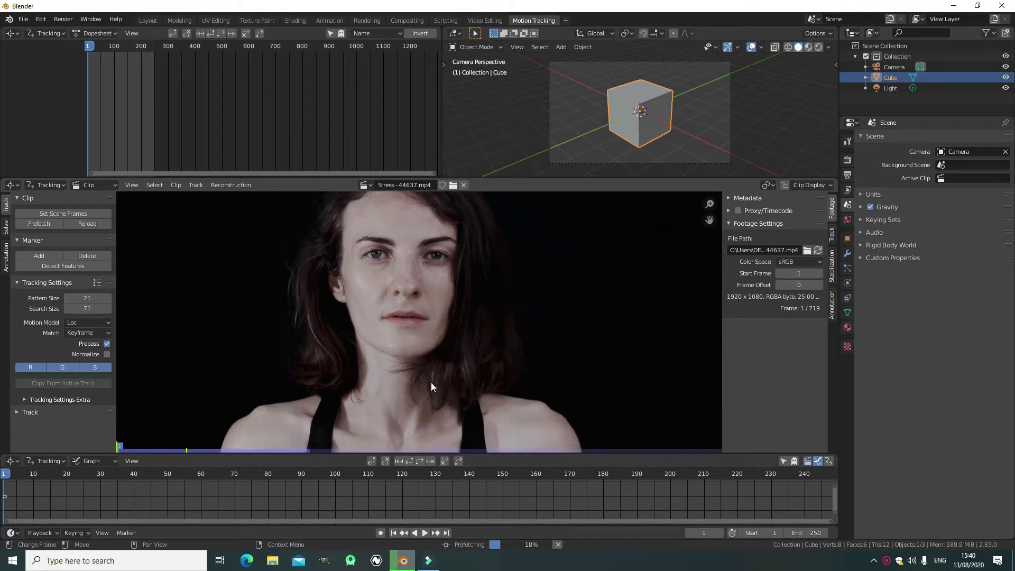
scroll(431, 386, "down", 2)
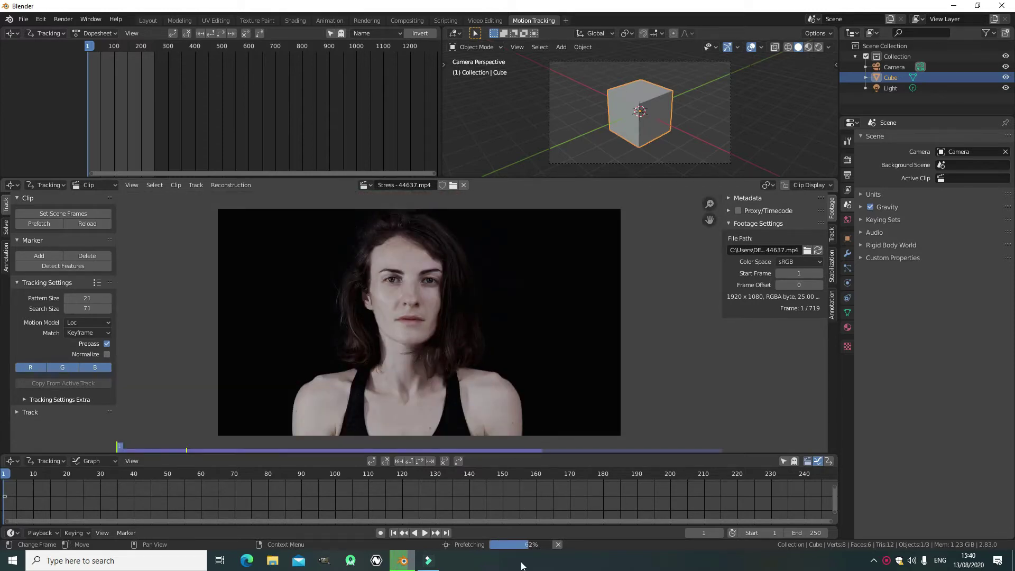
left_click(91, 321)
left_click(94, 366)
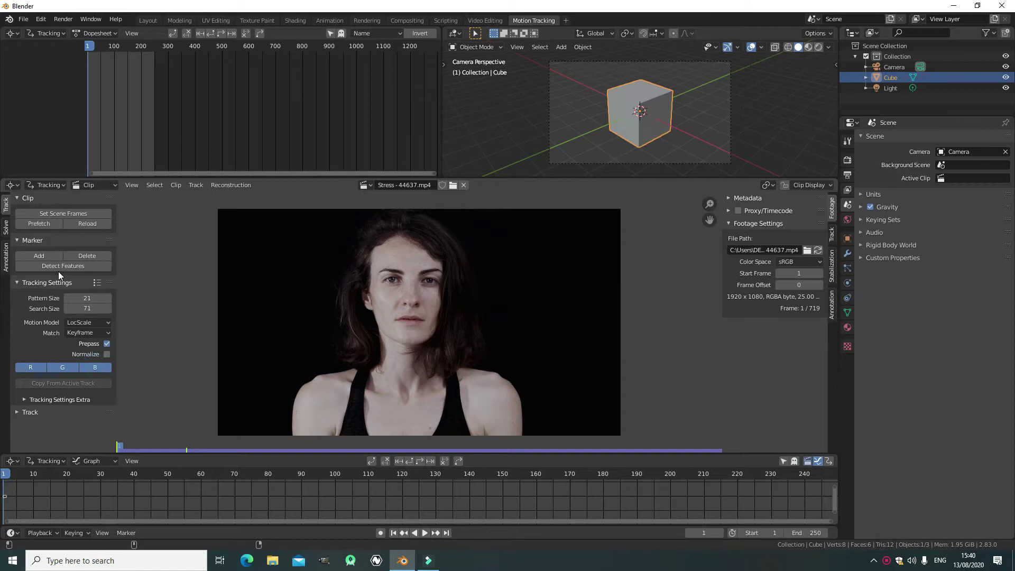
Add a tracking marker on the woman's nostril in the first frame and show its track settings
left_click(53, 253)
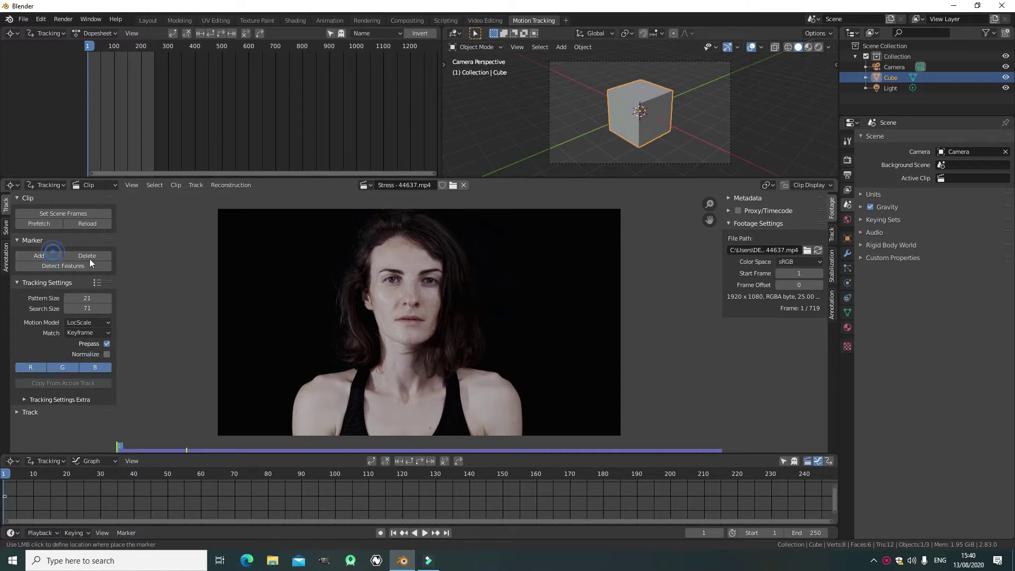
scroll(415, 304, "up", 4)
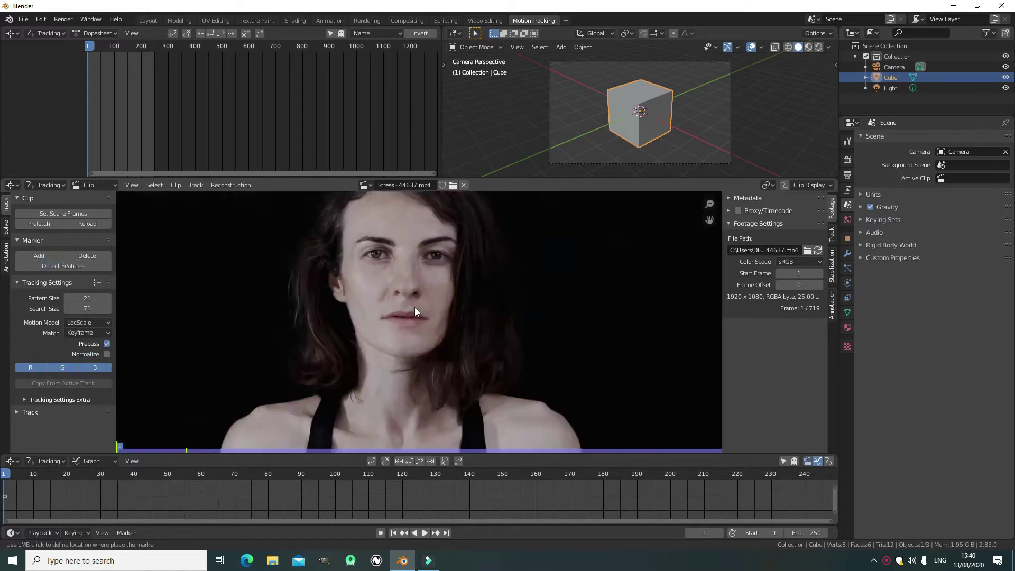
left_click(413, 275)
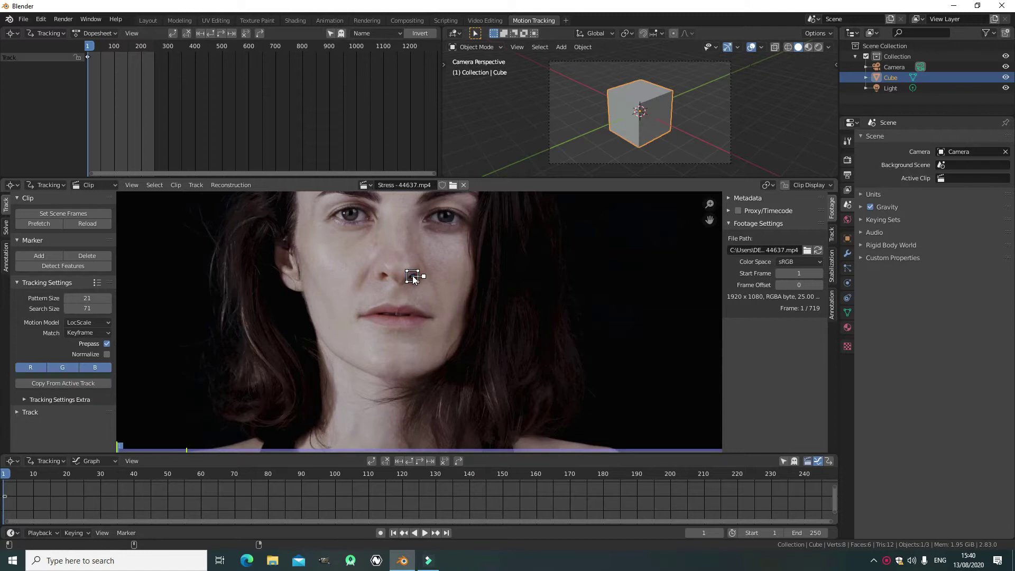
left_click(832, 233)
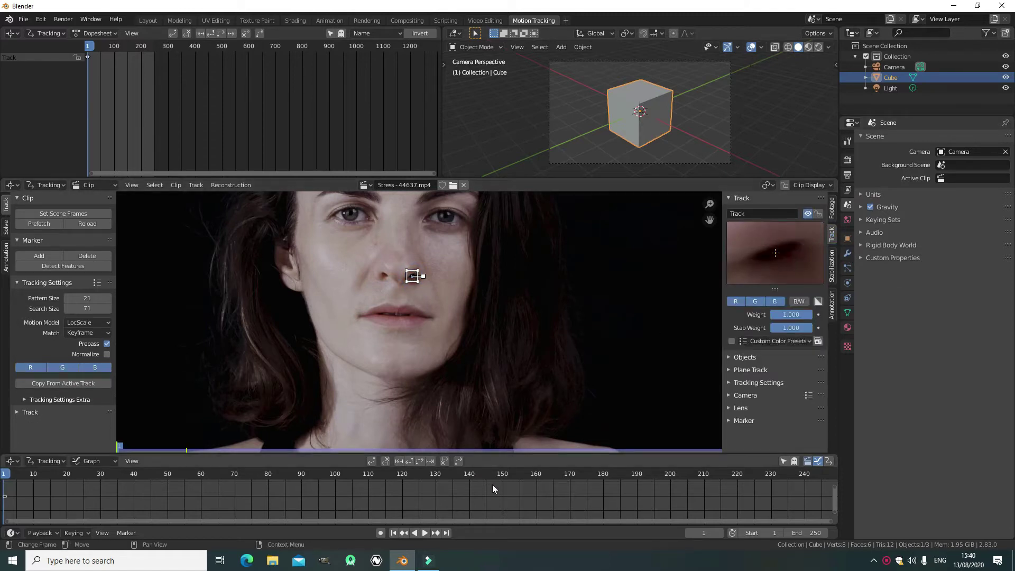
Track the nostril marker forward through the clip and return to the first frame
key("Home")
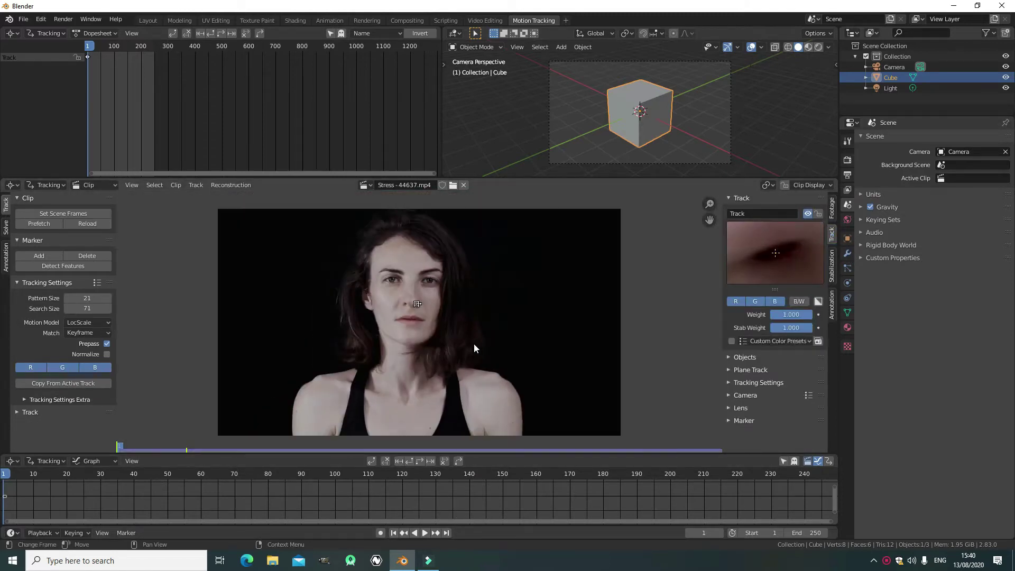
left_click(430, 461)
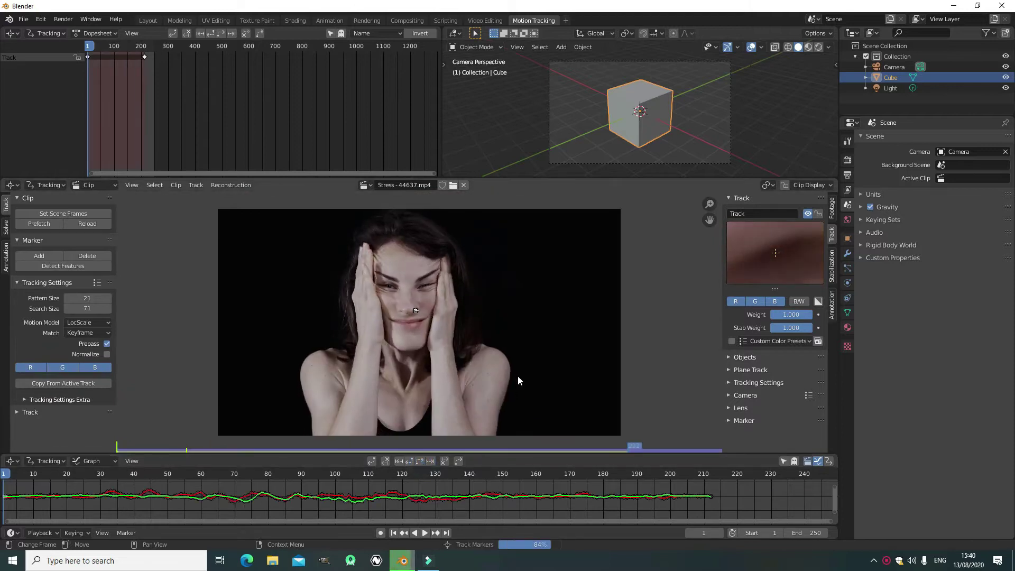
left_click(394, 533)
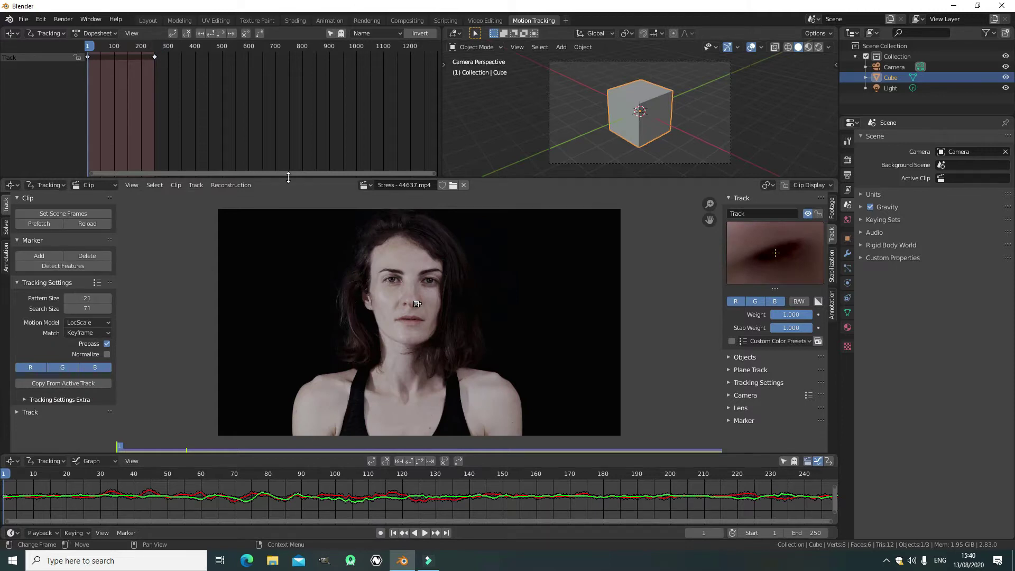
Switch the clip editor to Mask mode and add a circle mask
left_click(55, 186)
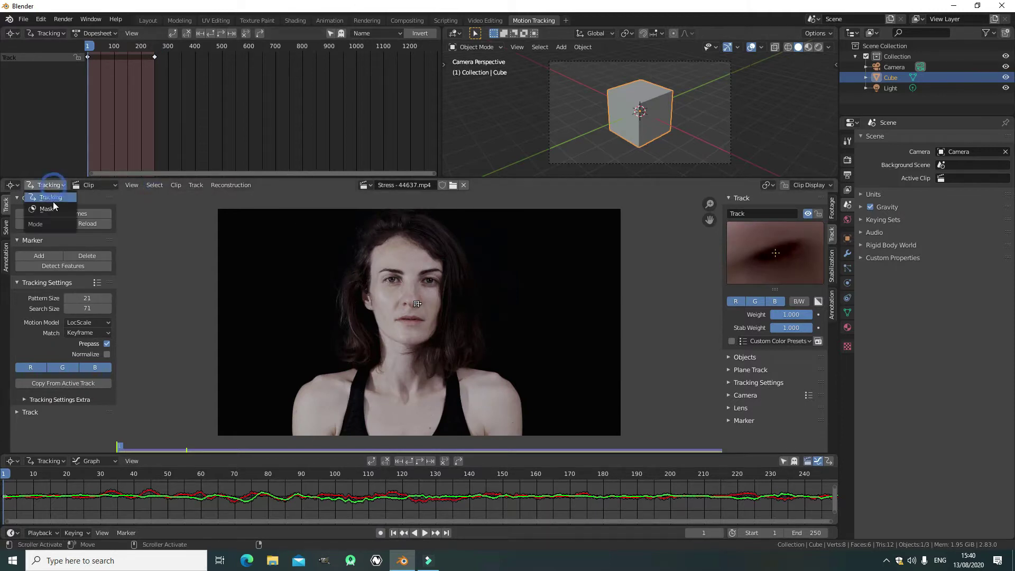
left_click(53, 210)
left_click(142, 185)
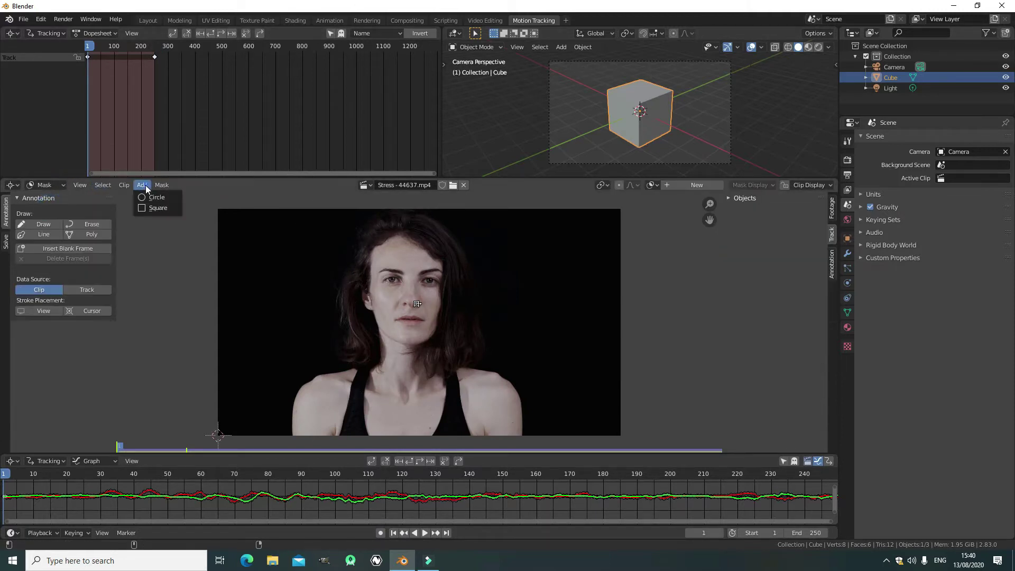
left_click(149, 197)
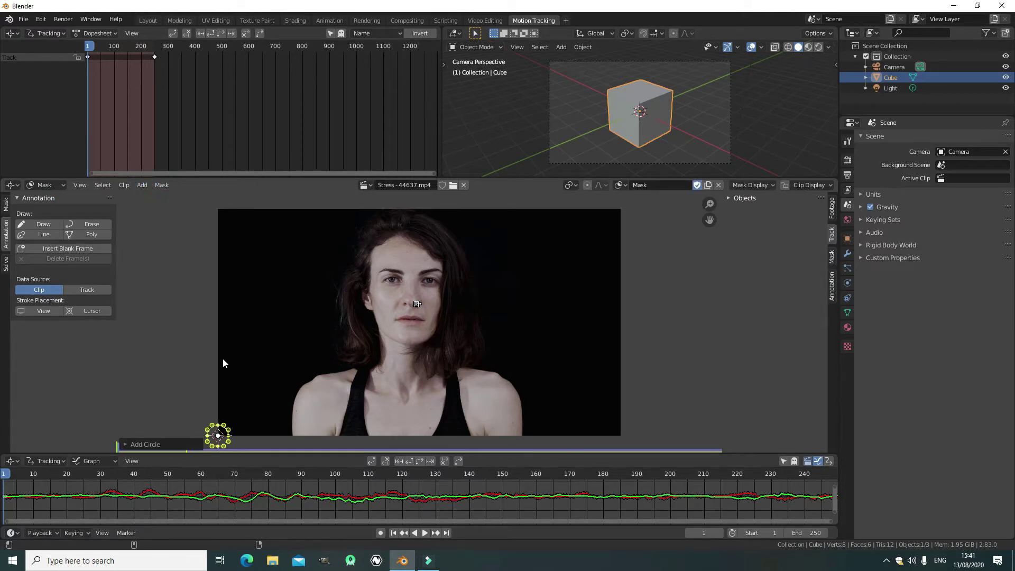
Move the circle mask onto the woman's face and scale it up to roughly the face's width
key("g")
left_click(413, 223)
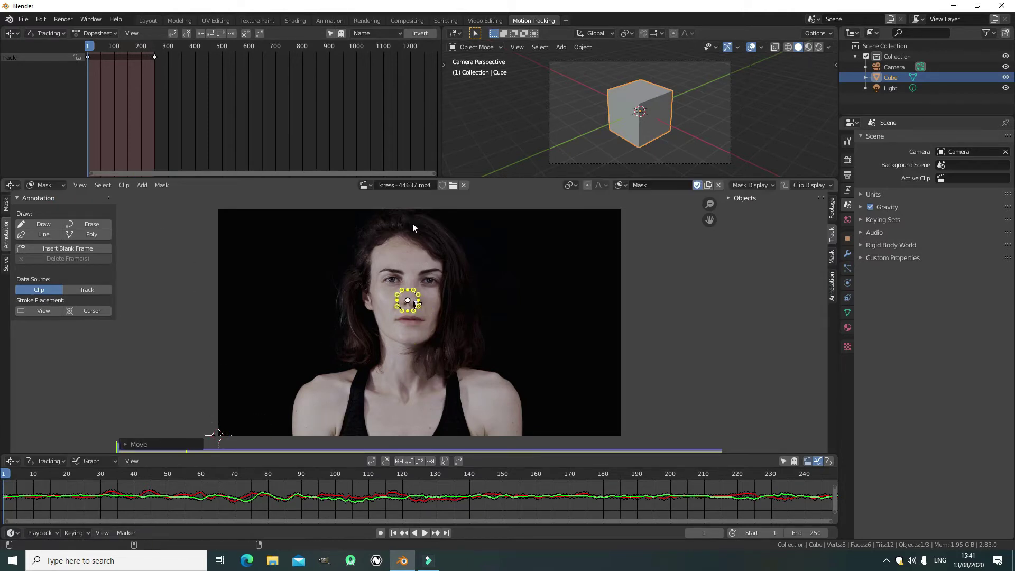
key("s")
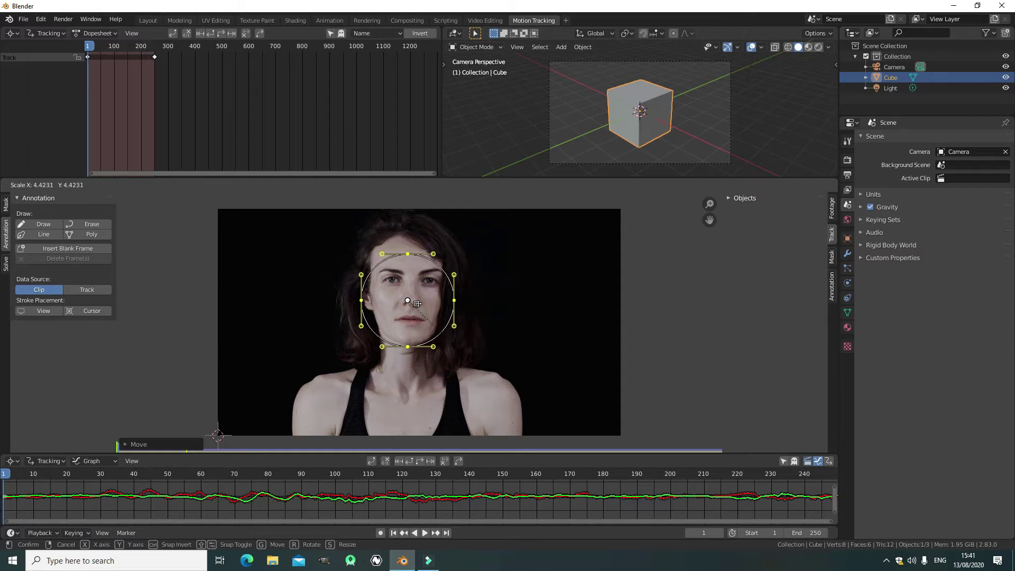
left_click(412, 288)
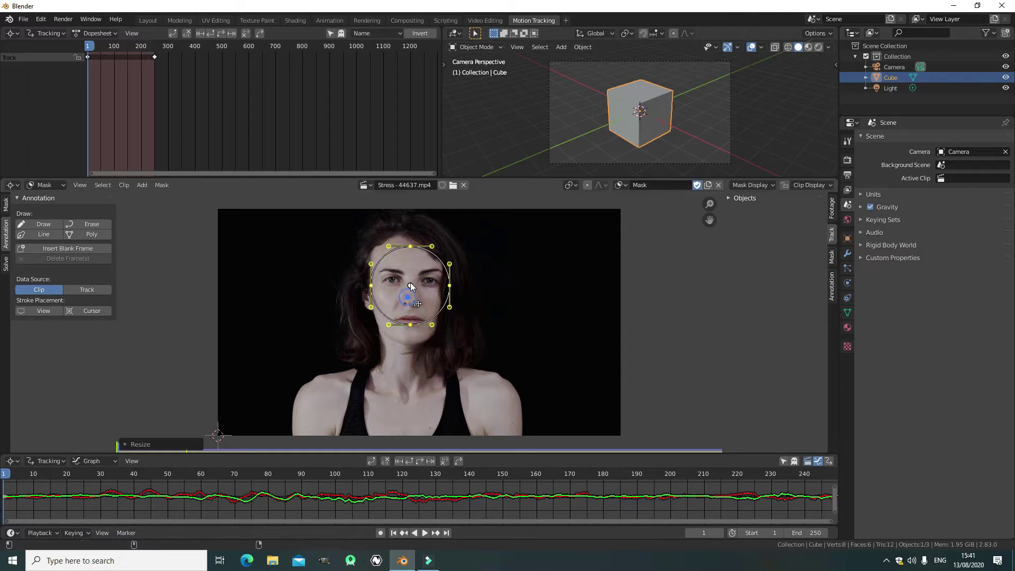
Reshape the circle mask into an oval by moving its control points to the forehead, cheeks and chin
left_click(411, 246)
left_click_drag(411, 247, 397, 236)
mouse_move(374, 289)
left_mouse_down()
mouse_move(364, 280)
mouse_move(373, 293)
left_mouse_up()
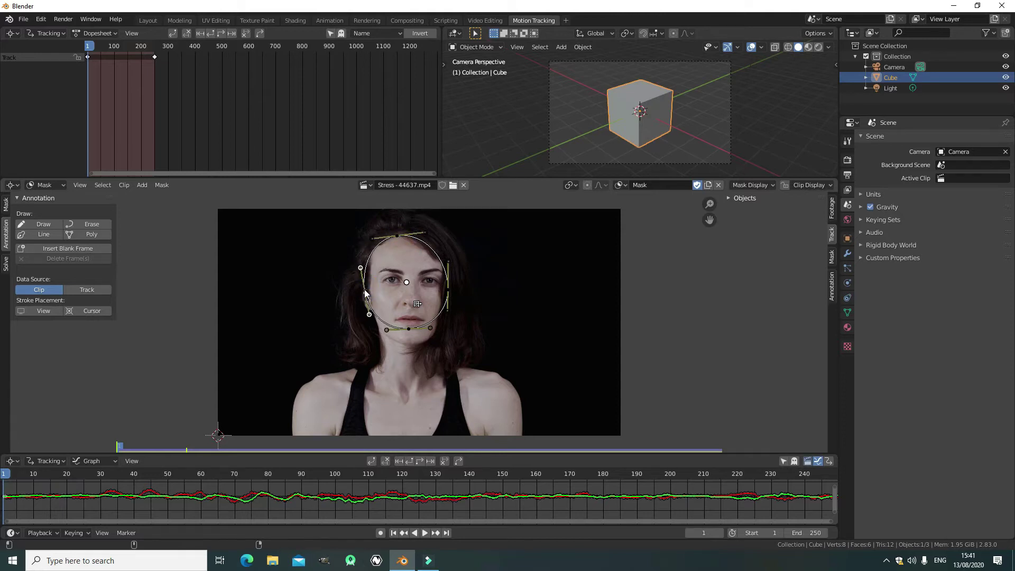
left_click_drag(409, 329, 408, 345)
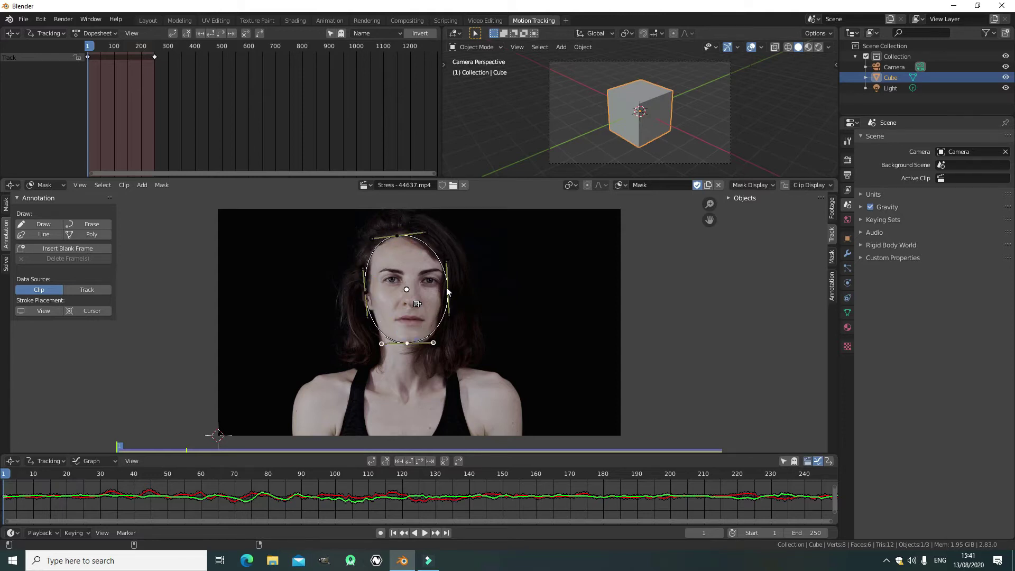
left_click_drag(449, 291, 445, 295)
left_click_drag(400, 236, 402, 235)
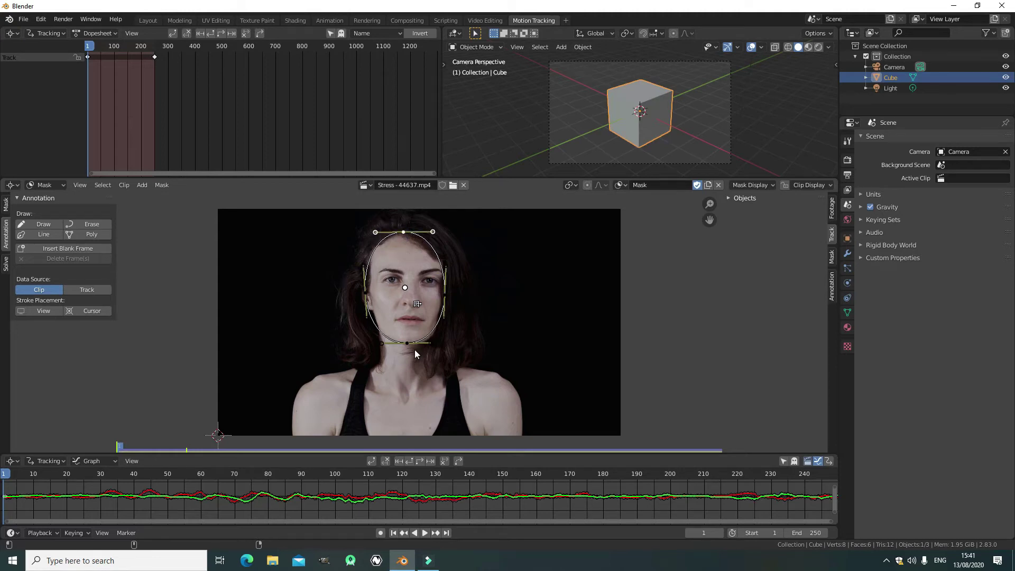
Select all mask points and expand the mask's feather outward around the face
key("a")
key("alt+s")
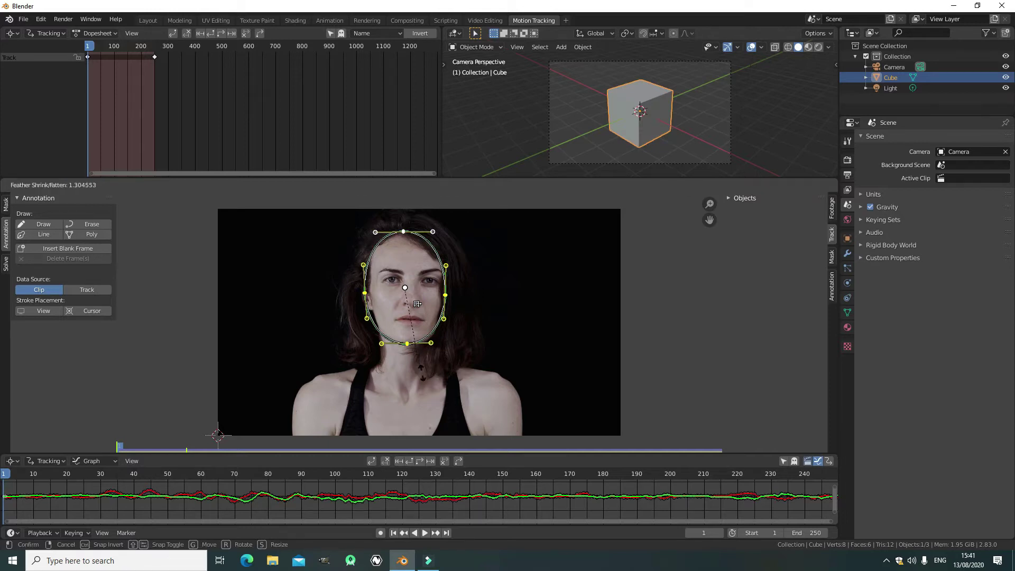
key("Return")
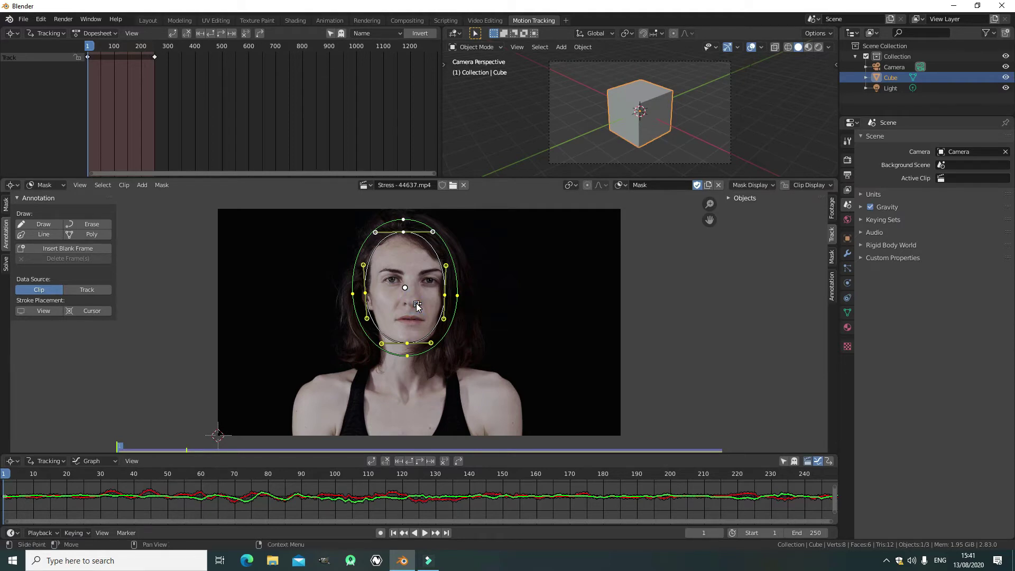
Play the clip to check the mask's motion against the tracked face
left_click(425, 533)
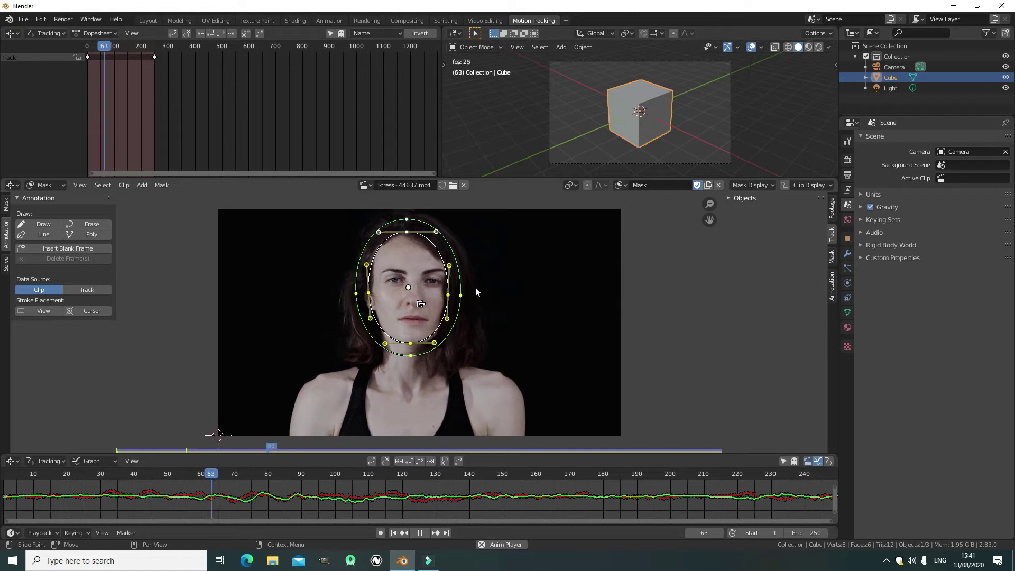
left_click(420, 534)
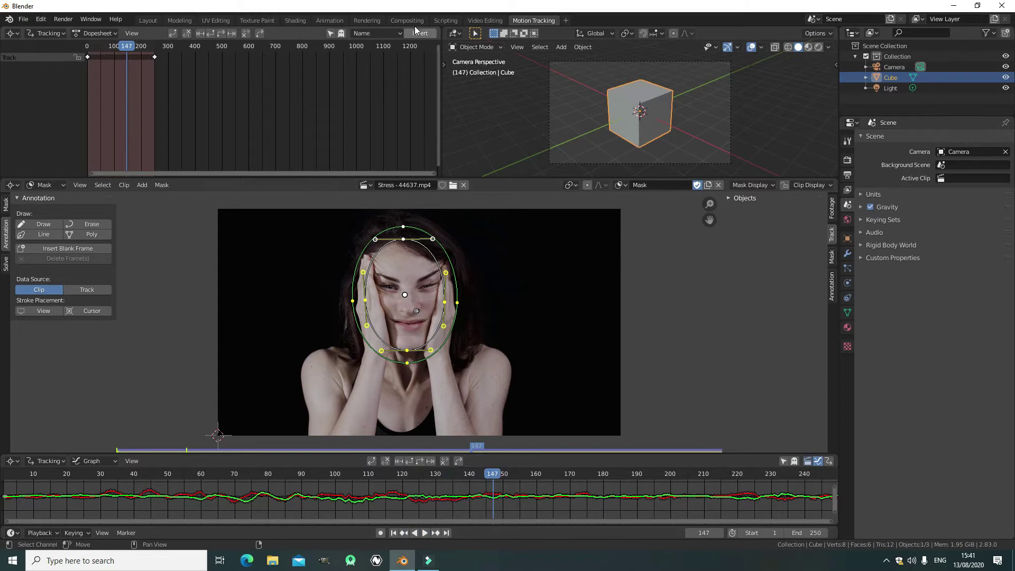
Enable nodes in the Compositing workspace and delete the Render Layers node
left_click(413, 22)
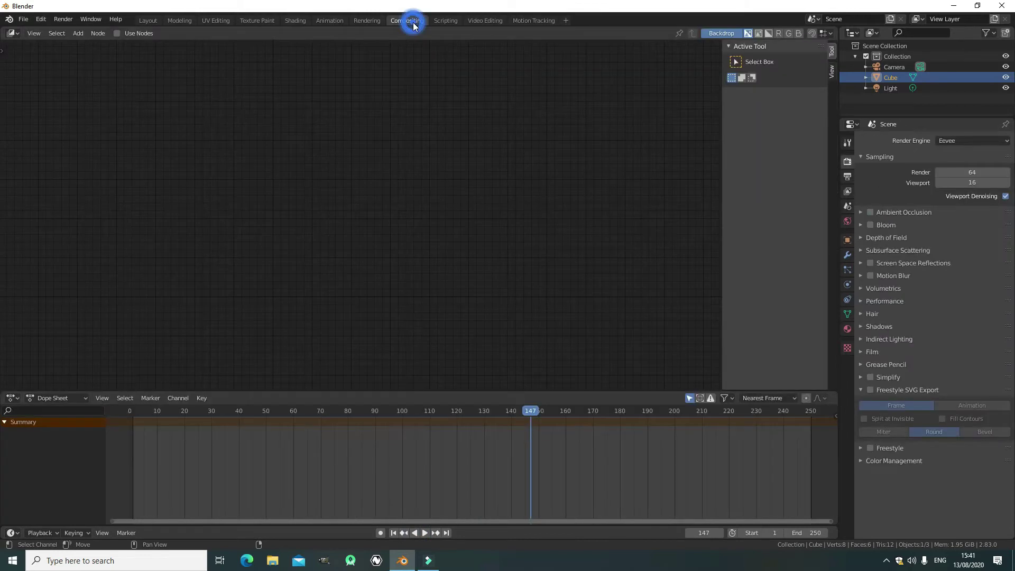
left_click(118, 34)
left_click_drag(315, 151, 149, 167)
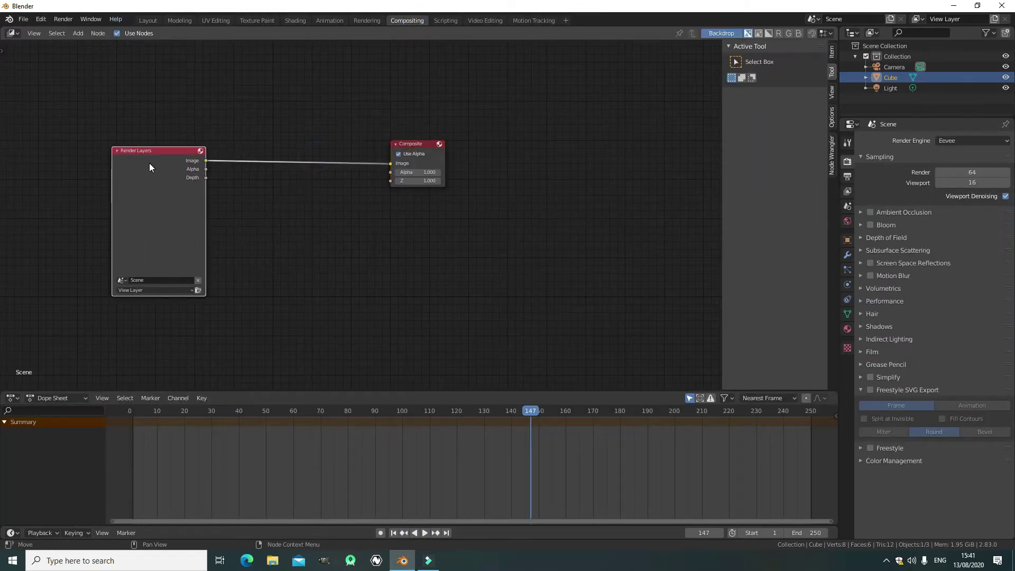
key("Delete")
Add a Movie Clip input node and connect its Image output to the Composite node's Image input
key("shift+a")
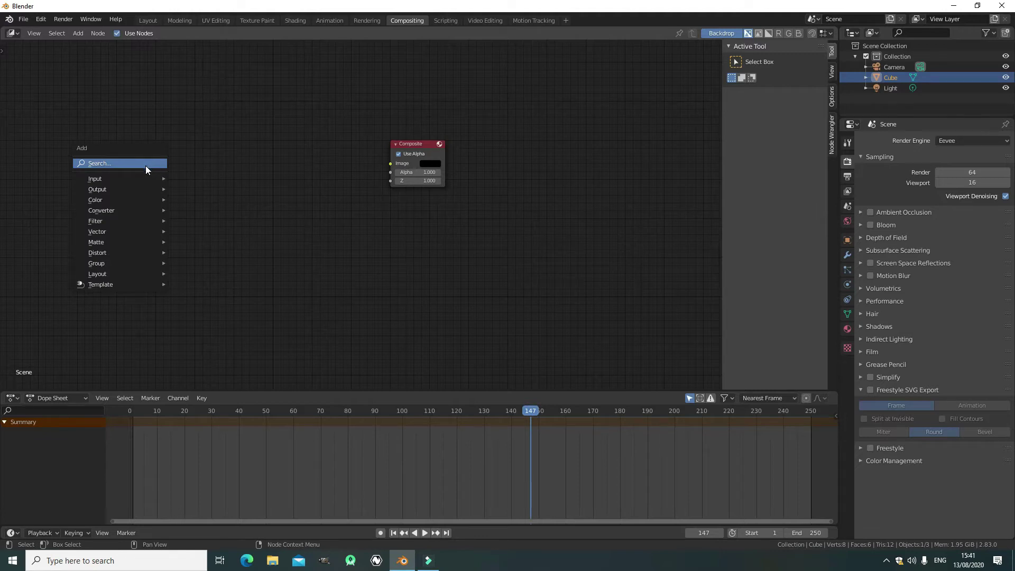
mouse_move(138, 179)
left_click(198, 239)
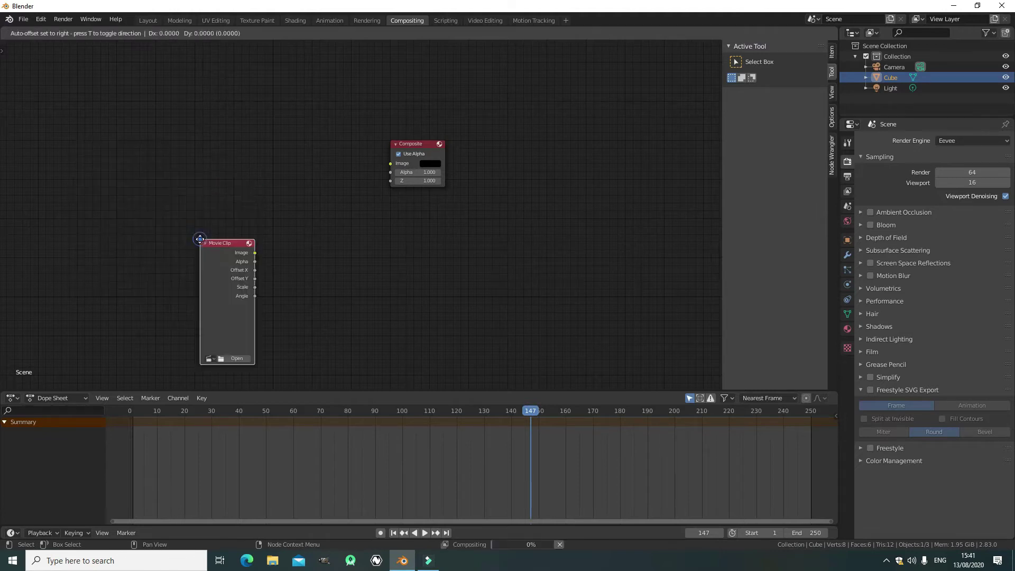
left_click(280, 139)
left_click_drag(335, 153, 563, 141)
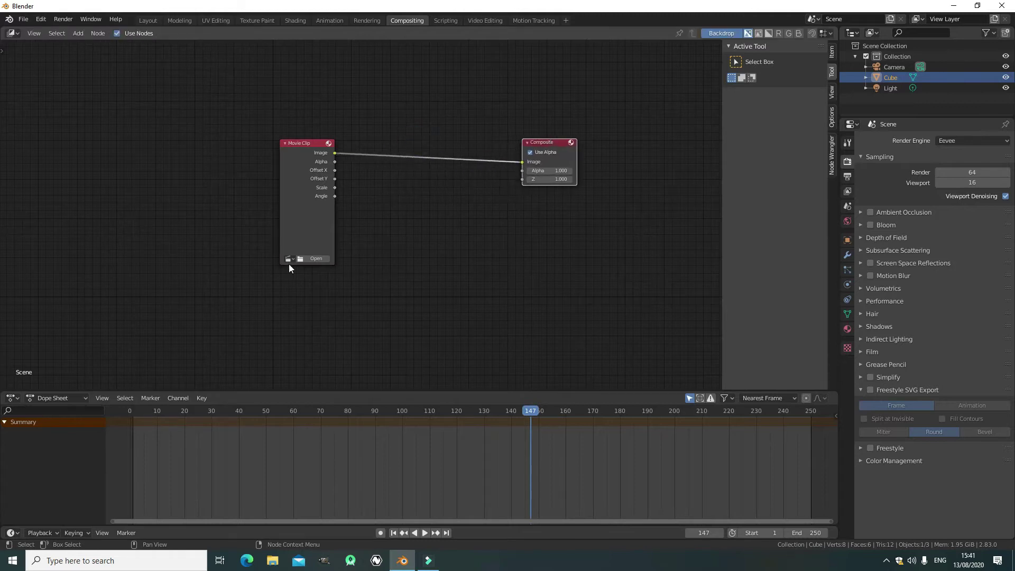
Load the woman's clip into the Movie Clip node and preview it with a Viewer node placed below the Composite node
left_click(288, 259)
left_click(294, 272)
left_click_drag(316, 153, 232, 148)
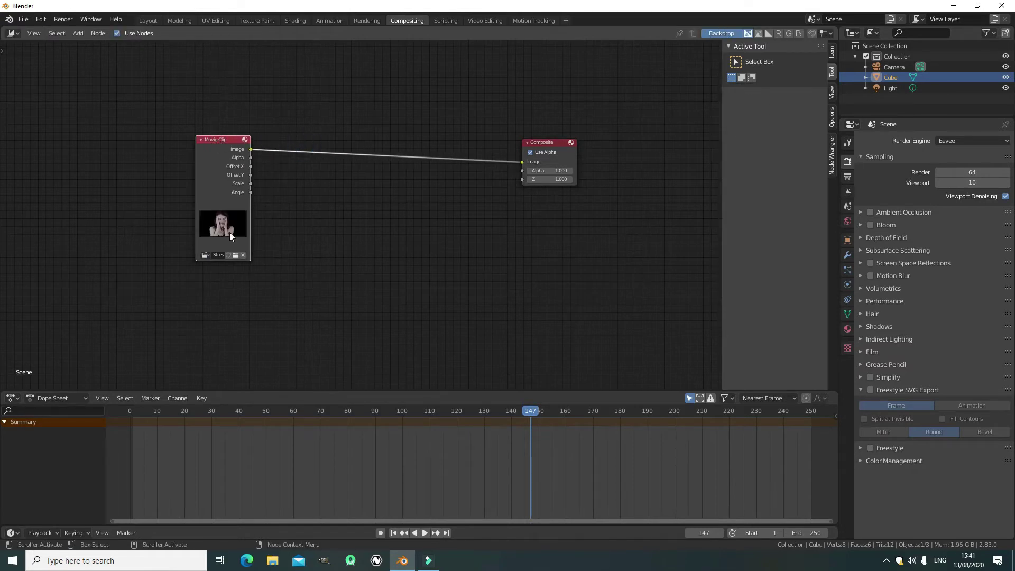
left_click(230, 233, "ctrl+shift")
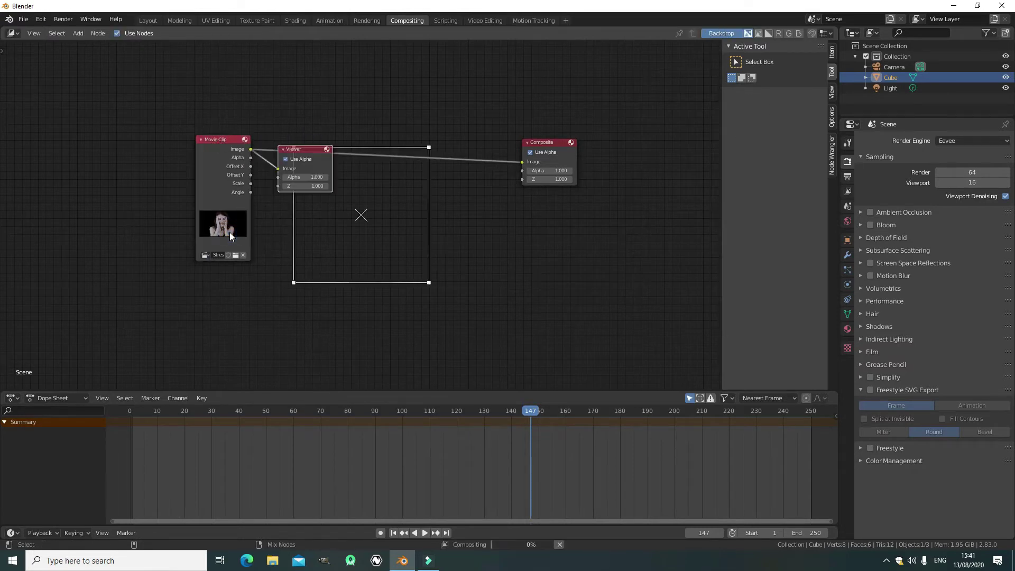
left_click_drag(302, 148, 541, 190)
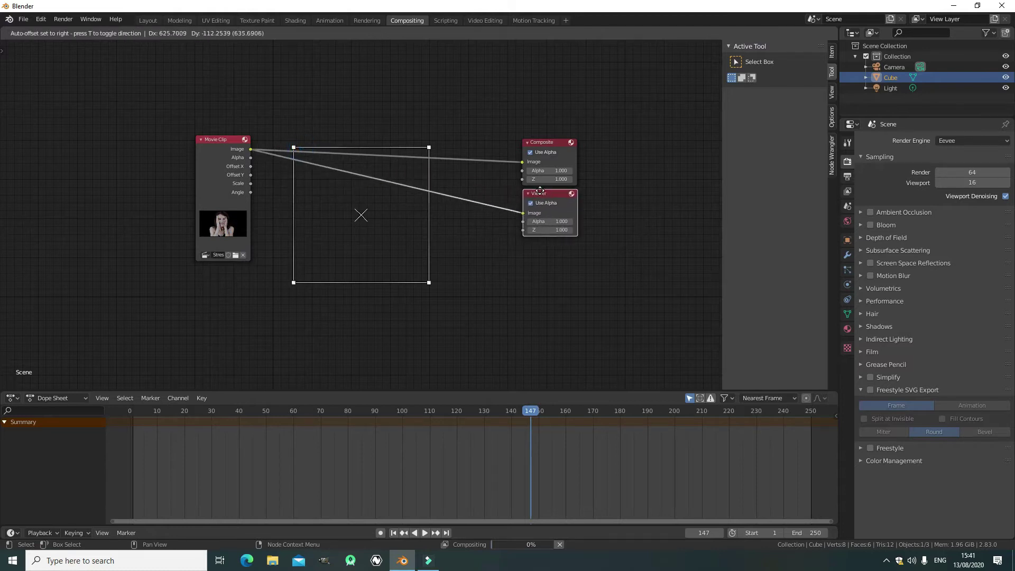
Go to frame 1, fit the backdrop to the node editor, and move the Movie Clip node farther from the output nodes
left_click(391, 533)
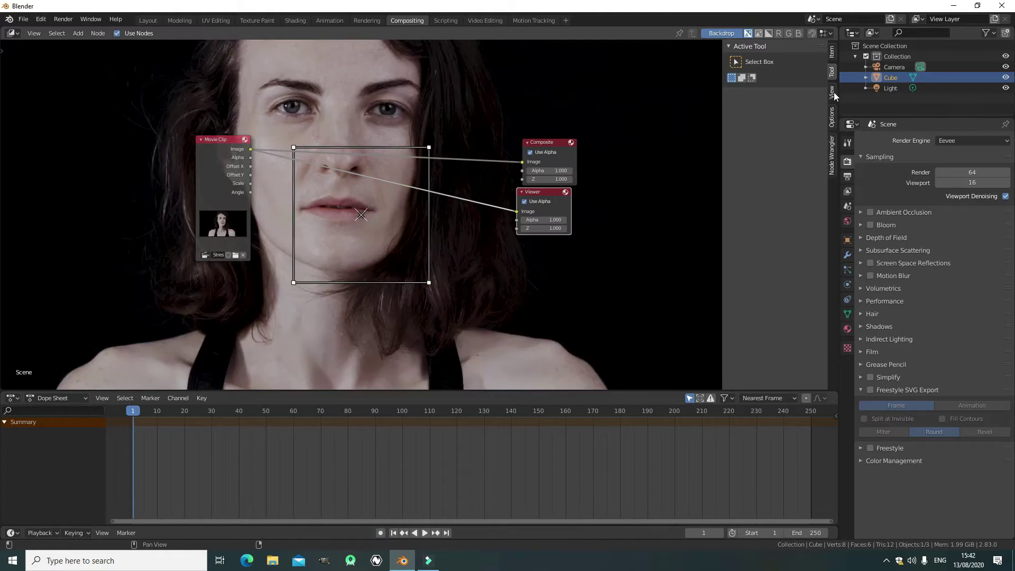
left_click(832, 92)
left_click(774, 122)
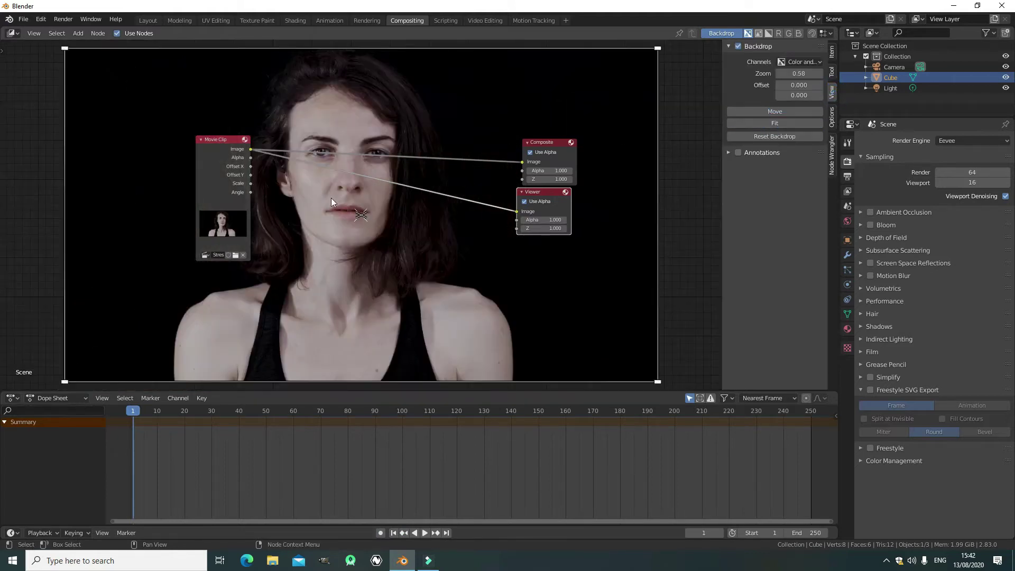
left_click_drag(223, 143, 168, 160)
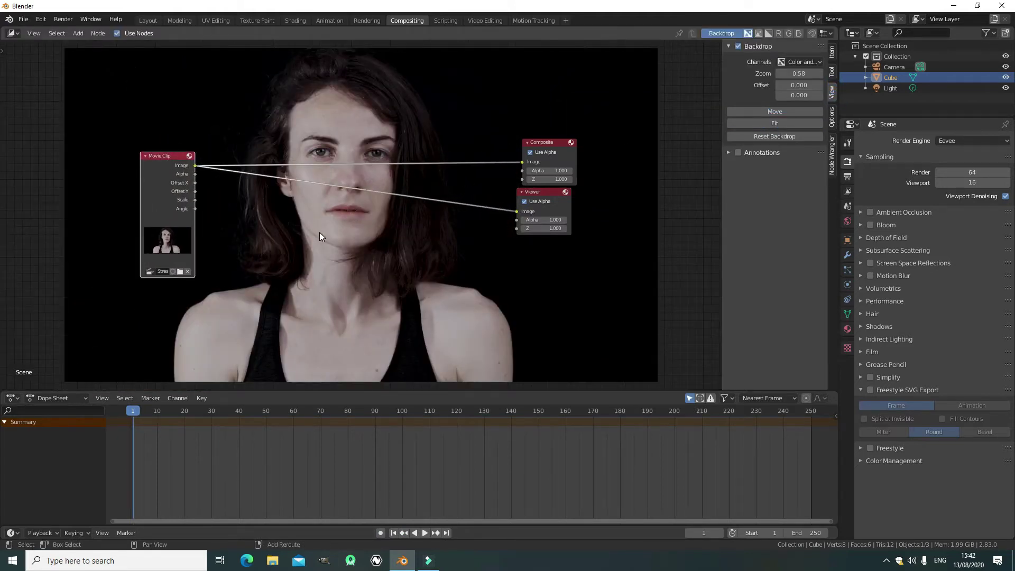
Add an Alpha Over node on the link between the Movie Clip and Viewer nodes
key("shift+a")
mouse_move(319, 233)
left_click(294, 218)
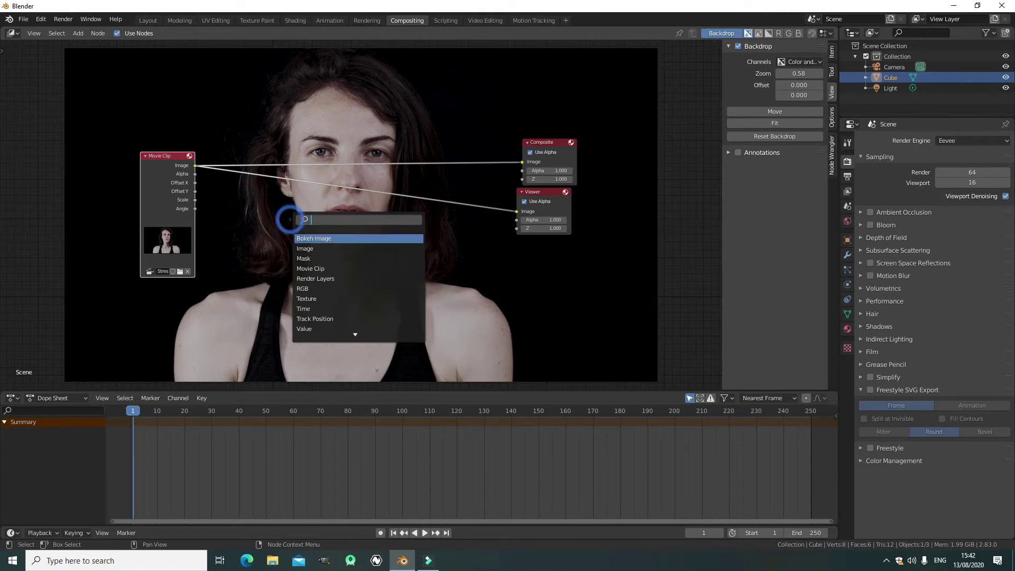
type("alp")
key("Return")
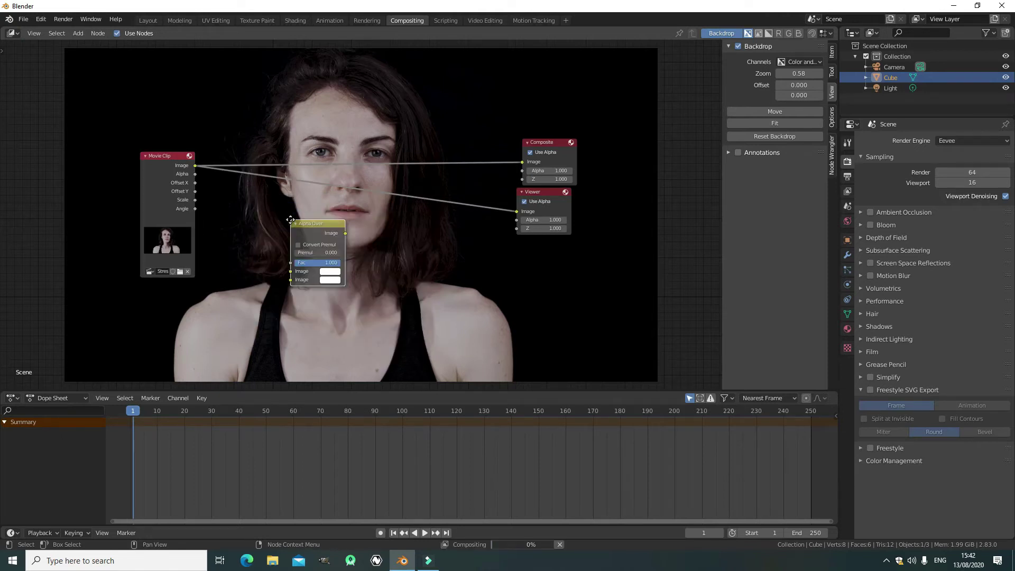
left_click(383, 183)
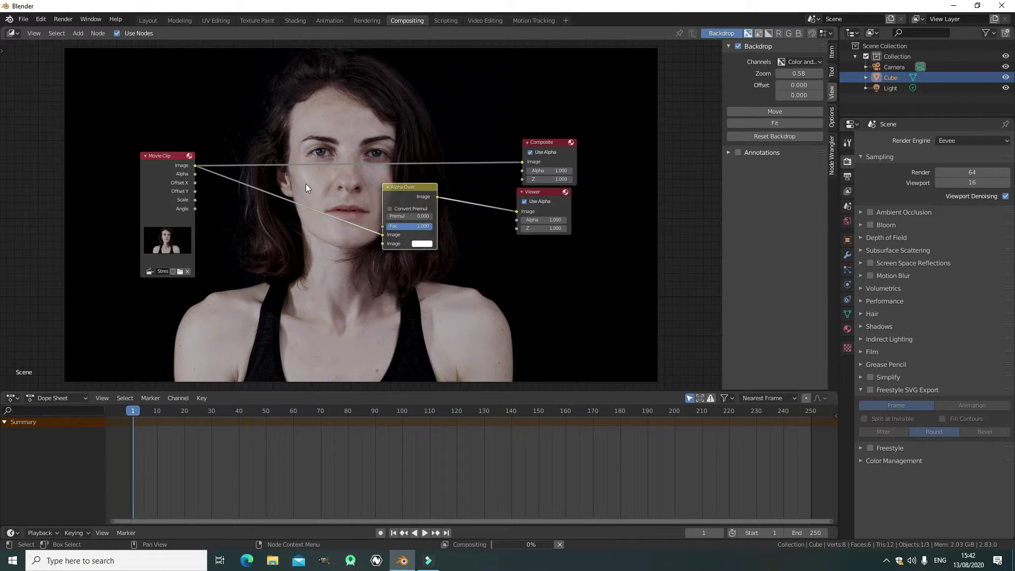
Add a Mask input node above the Movie Clip node and assign the existing mask to it
key("shift+a")
left_click(198, 162)
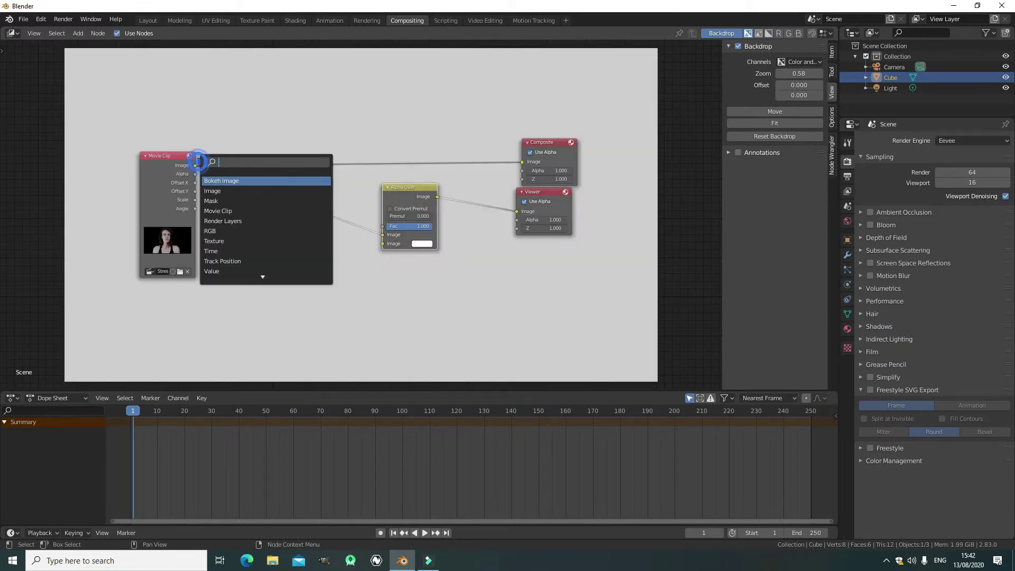
type("mas")
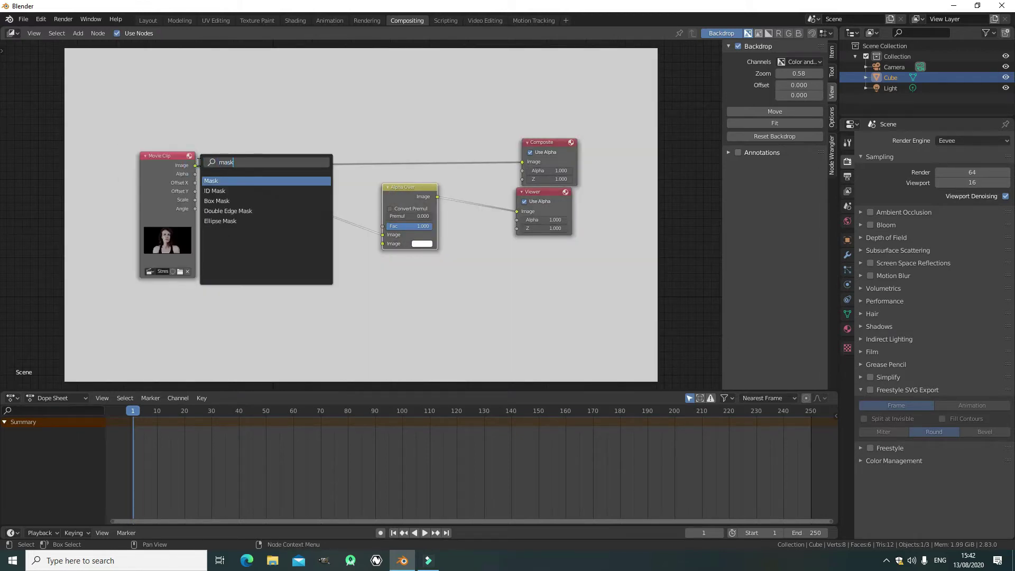
type("k")
key("Return")
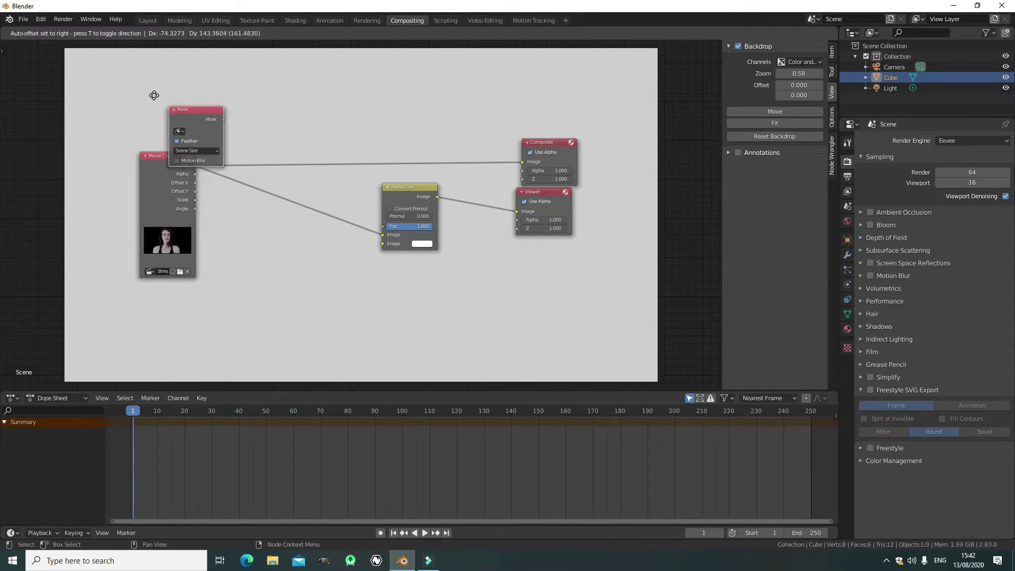
left_click(141, 74)
left_click(155, 105)
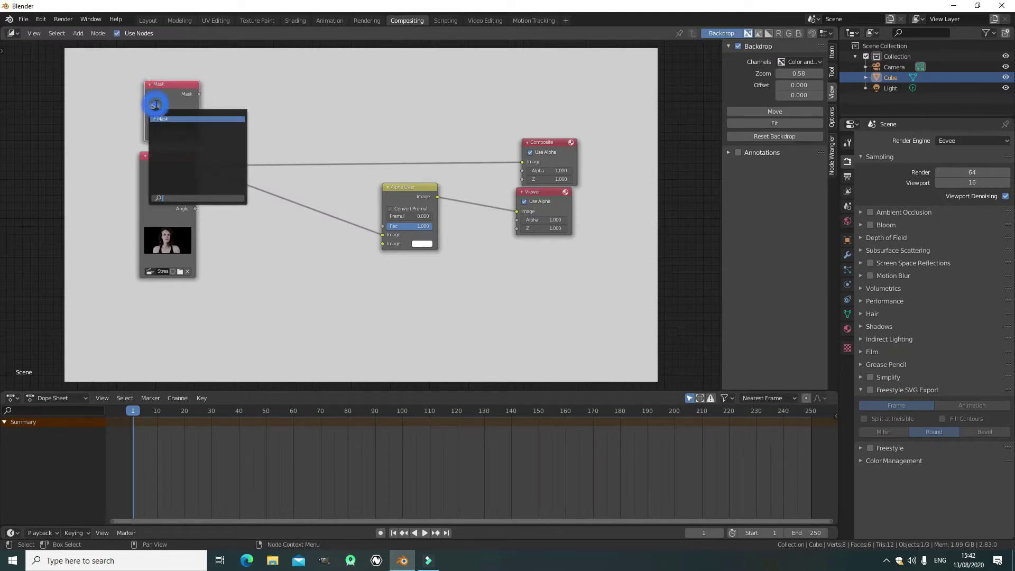
Rename the clip's mask to "face mask" in the Motion Tracking workspace
left_click(526, 20)
left_click(641, 185)
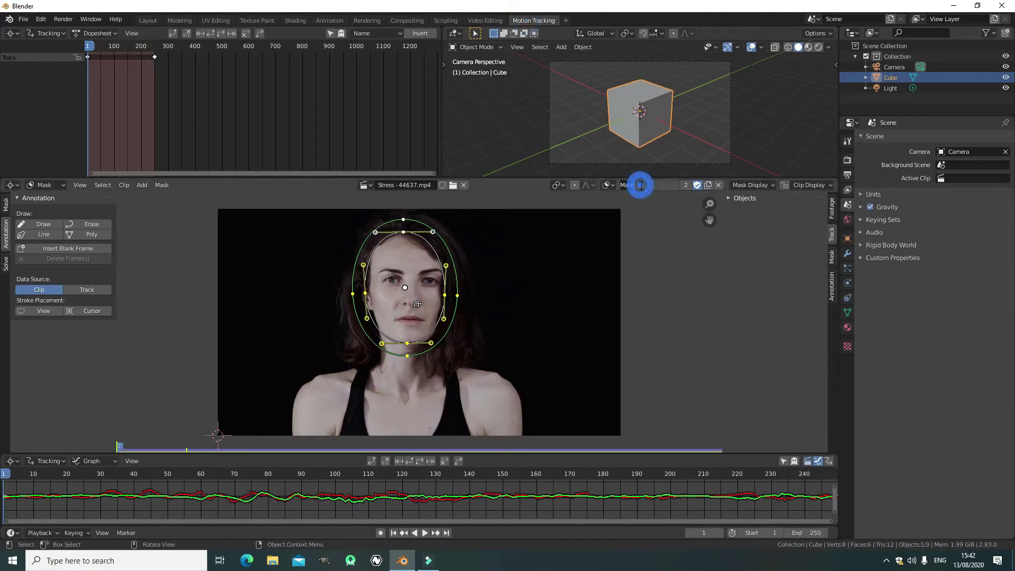
key("BackSpace")
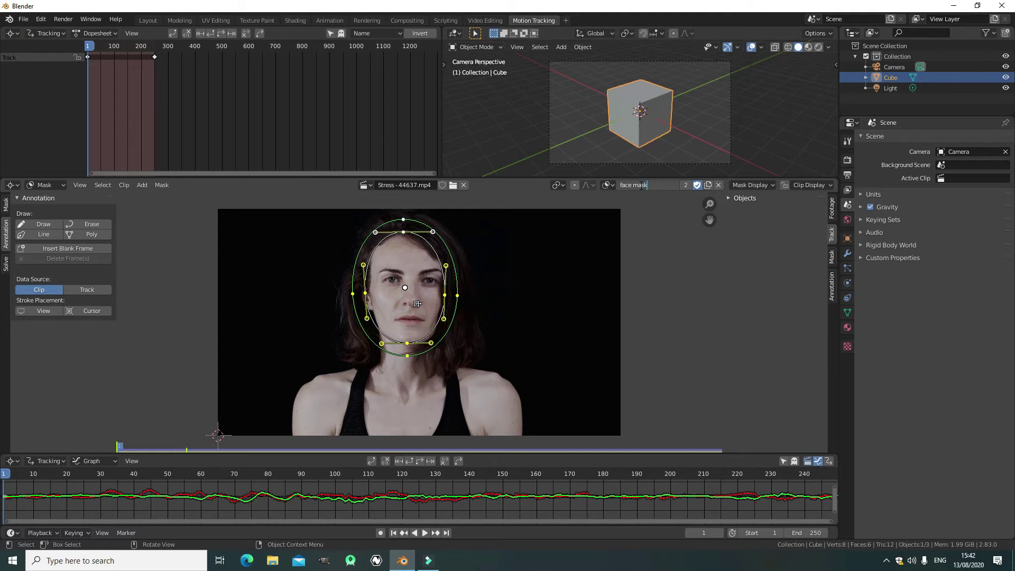
key("Return")
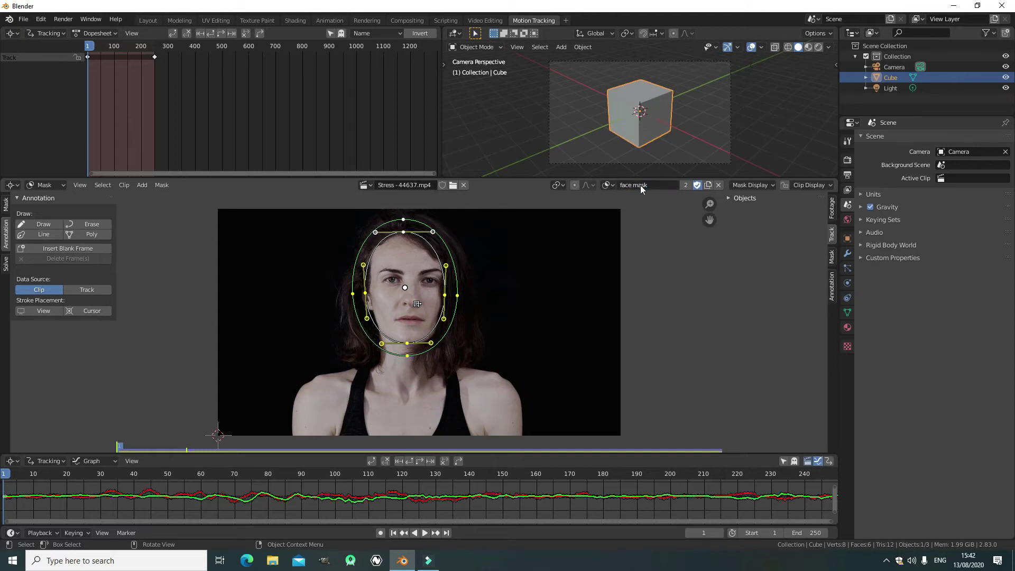
Back in Compositing, choose "face mask" in the Mask node and connect its Mask output to the Alpha Over node's Fac input
left_click(418, 21)
left_click(154, 106)
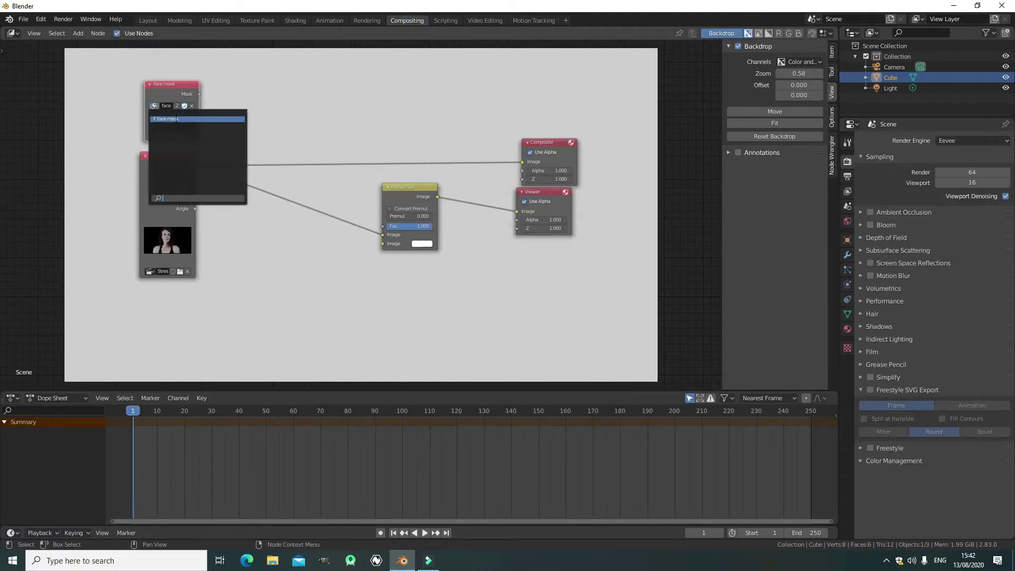
left_click(167, 119)
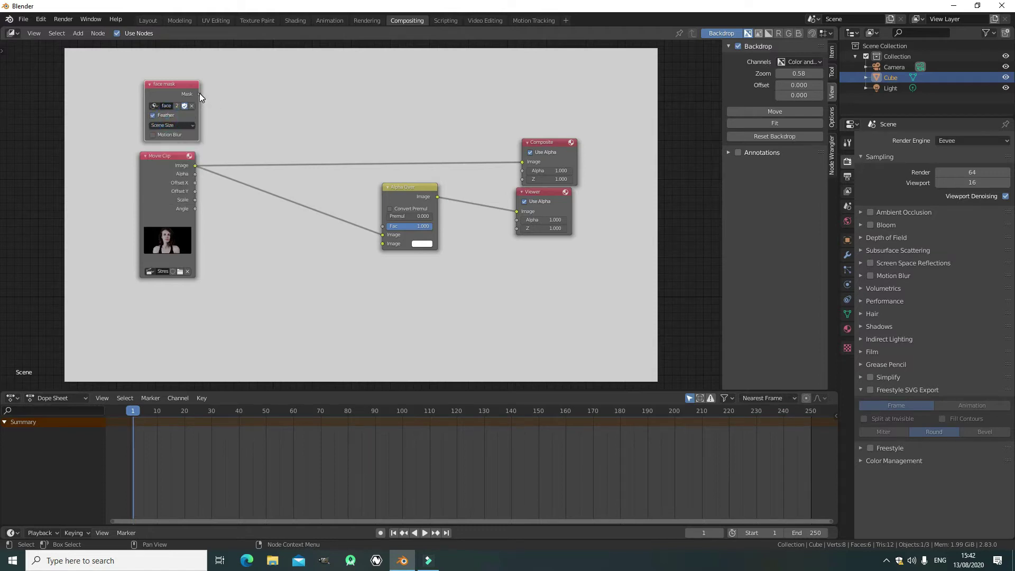
left_click_drag(199, 94, 388, 228)
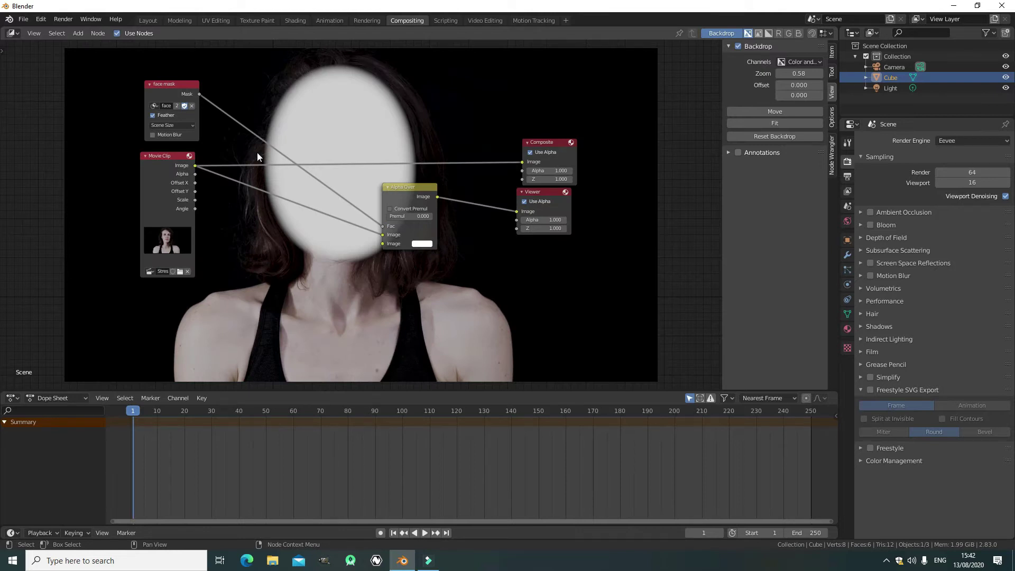
Duplicate the Movie Clip node below the original and connect the copy's Image output to the Alpha Over node's second Image input
left_click(167, 85)
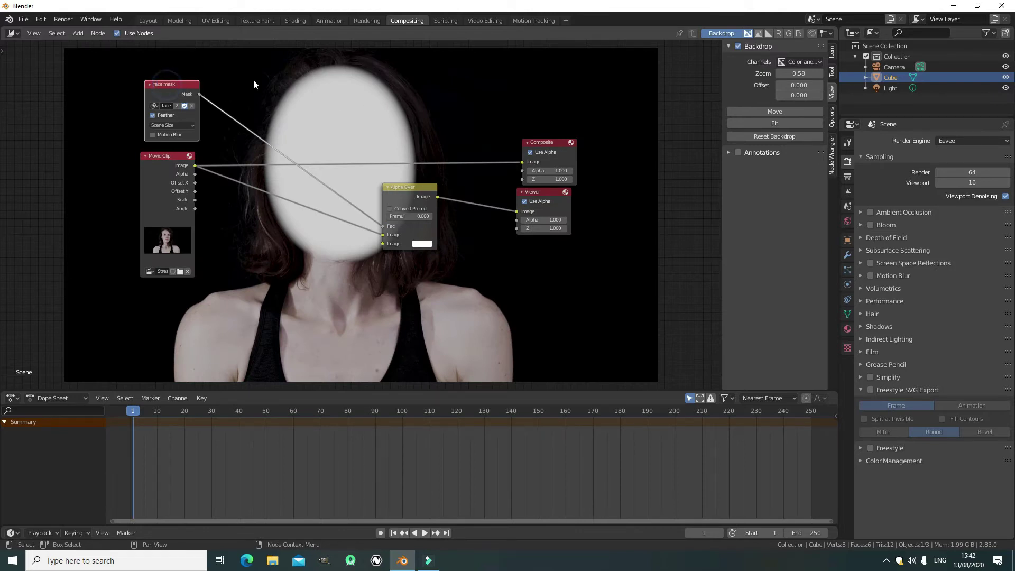
left_click(163, 164)
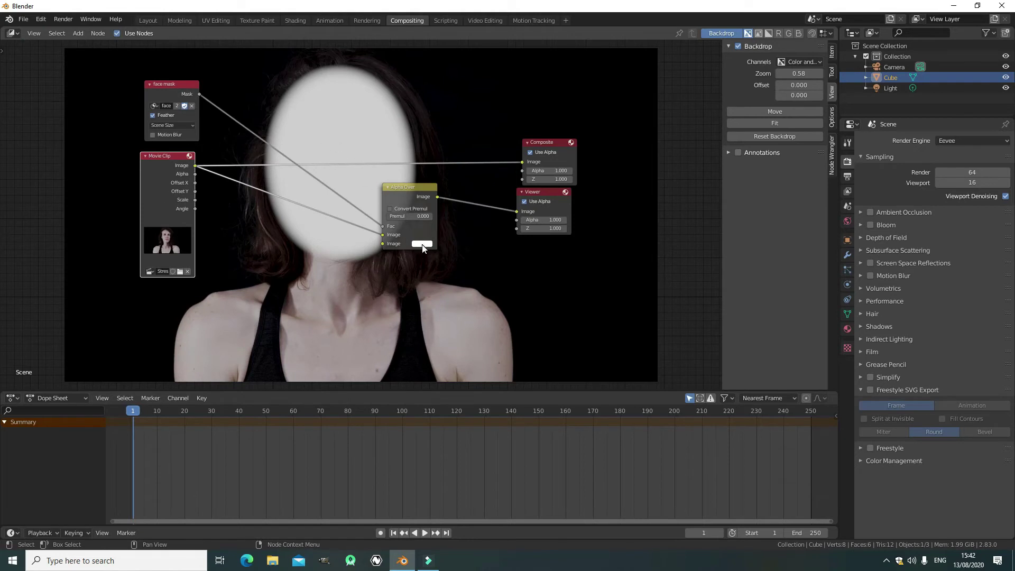
left_click(177, 166)
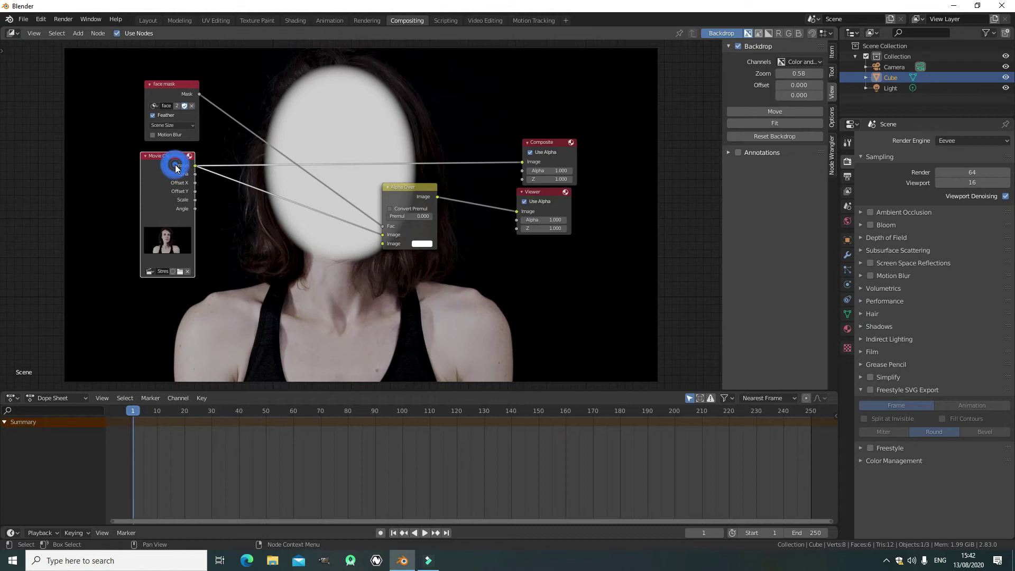
key("shift+d")
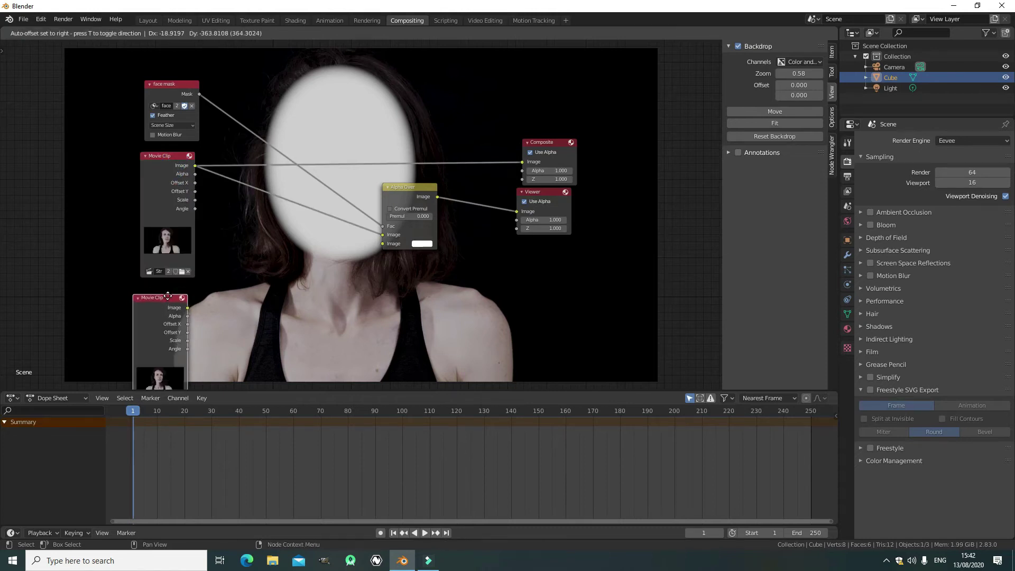
left_click(167, 296)
left_click_drag(188, 296, 383, 245)
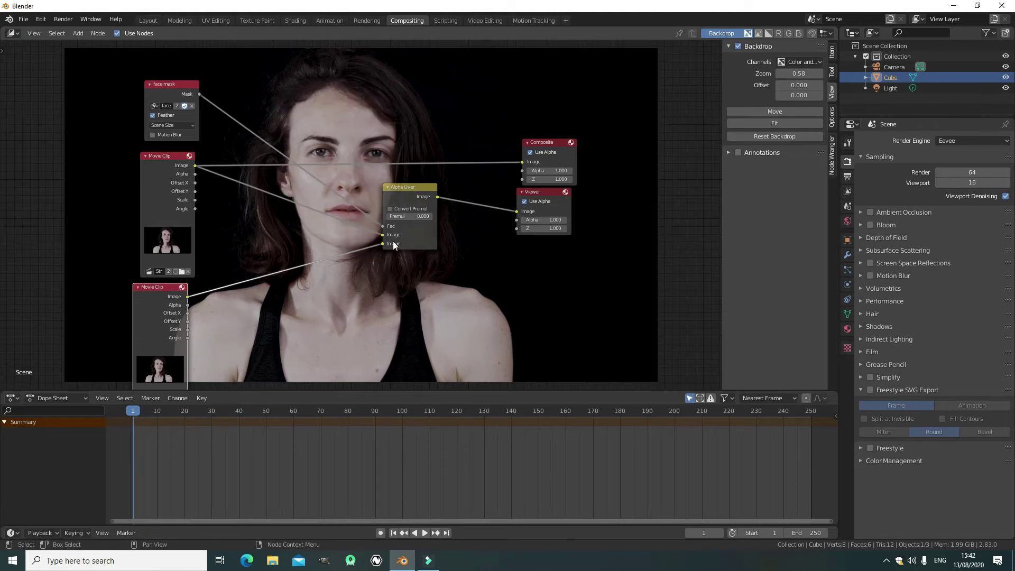
left_click_drag(406, 196, 462, 189)
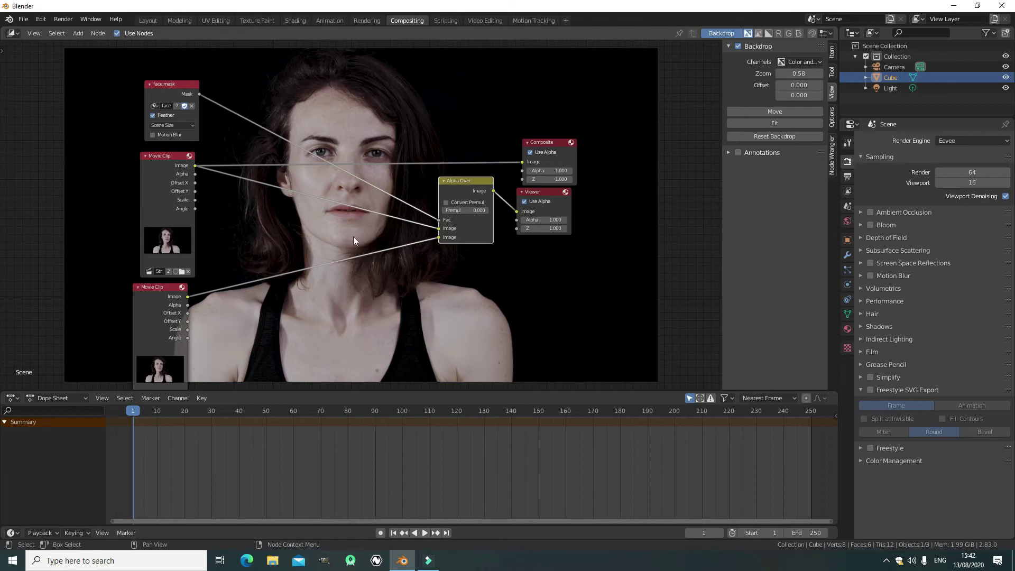
Insert a Pixelate node between the duplicated Movie Clip node and the Alpha Over node
key("shift+a")
left_click(227, 311)
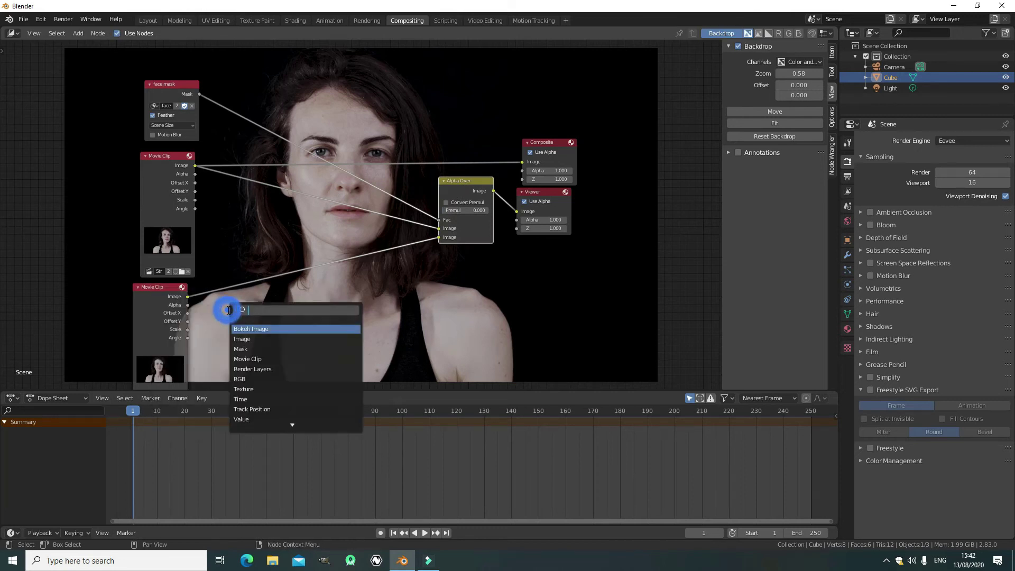
type("pix")
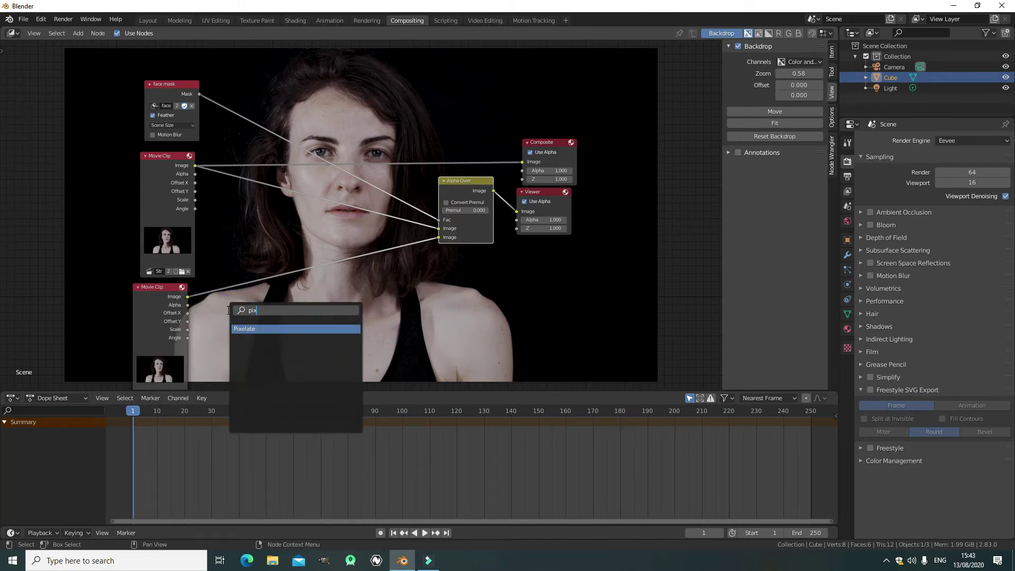
key("Return")
left_click(284, 261)
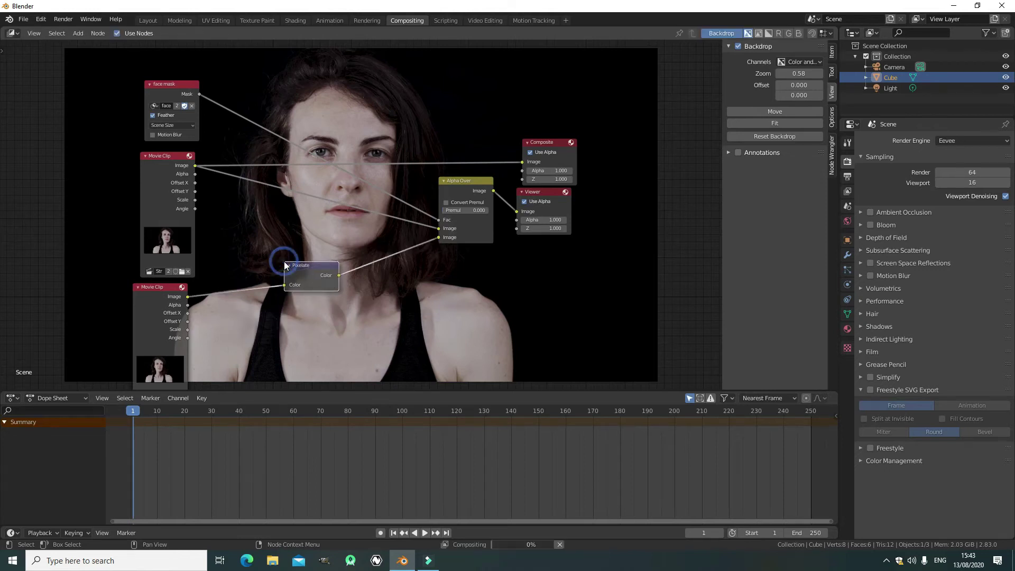
Insert a Scale node between the duplicated Movie Clip node and the Pixelate node
key("shift+a")
left_click(284, 261)
type("sc")
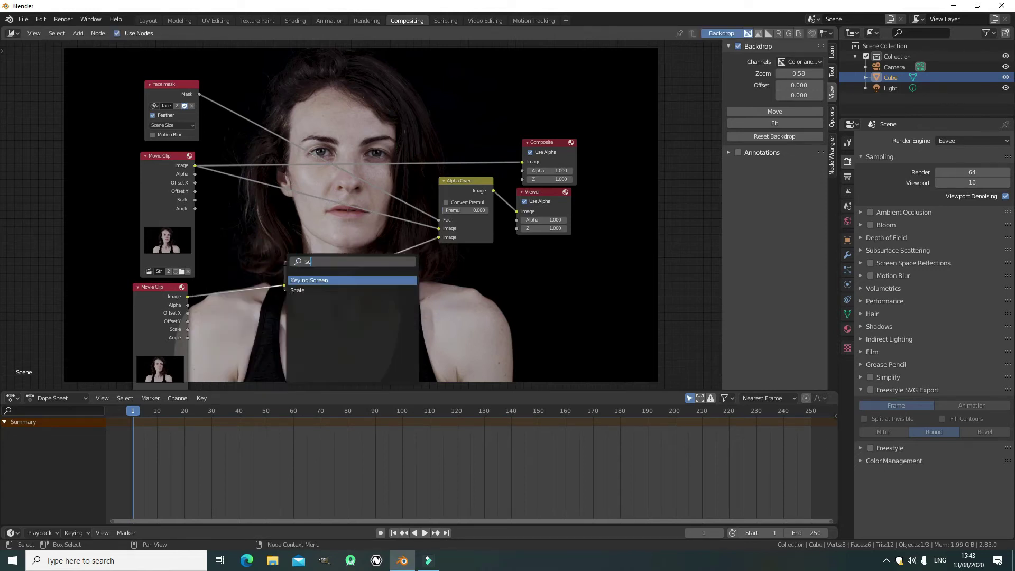
type("l")
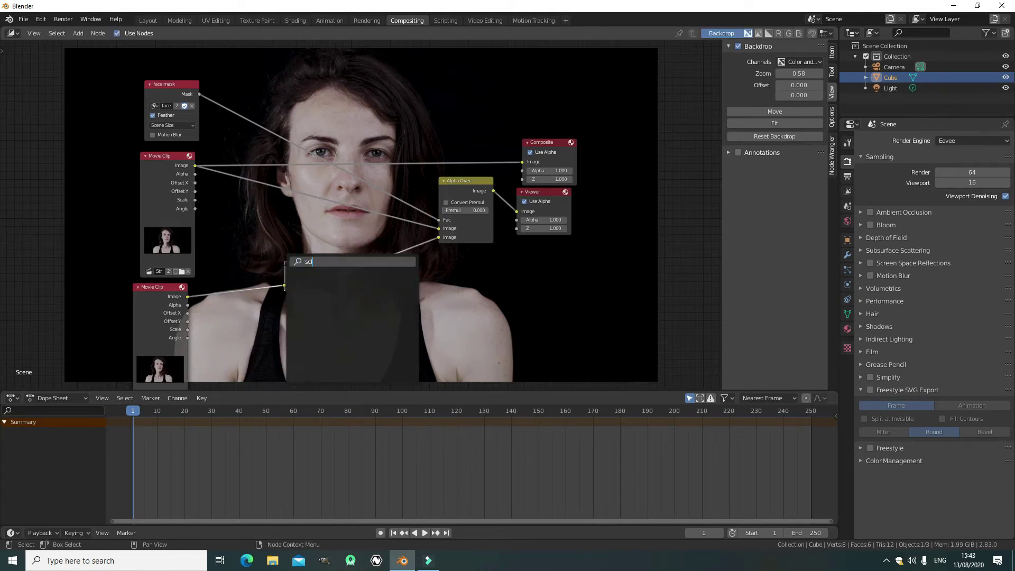
key("BackSpace")
key("Down")
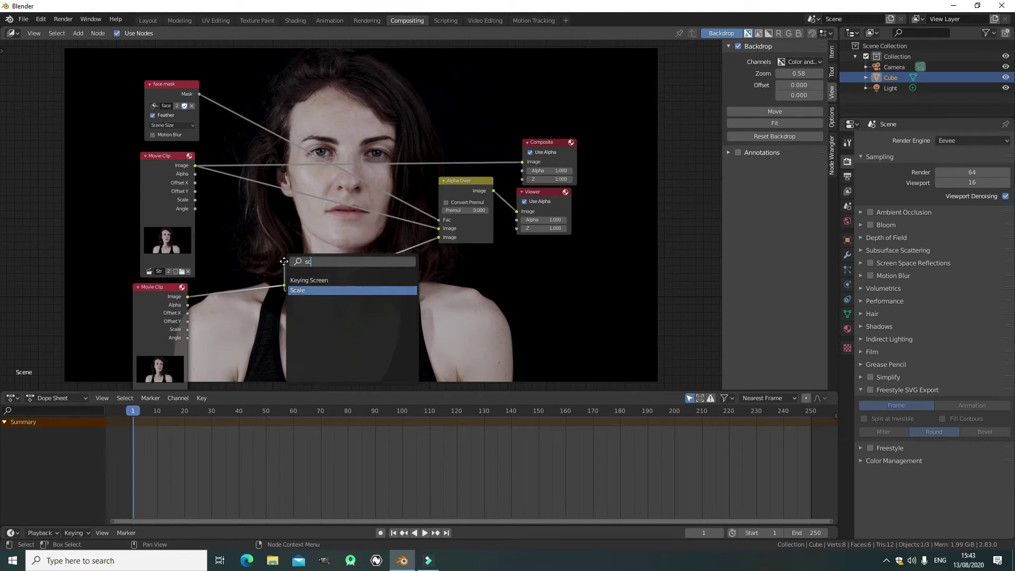
key("Return")
left_click(232, 276)
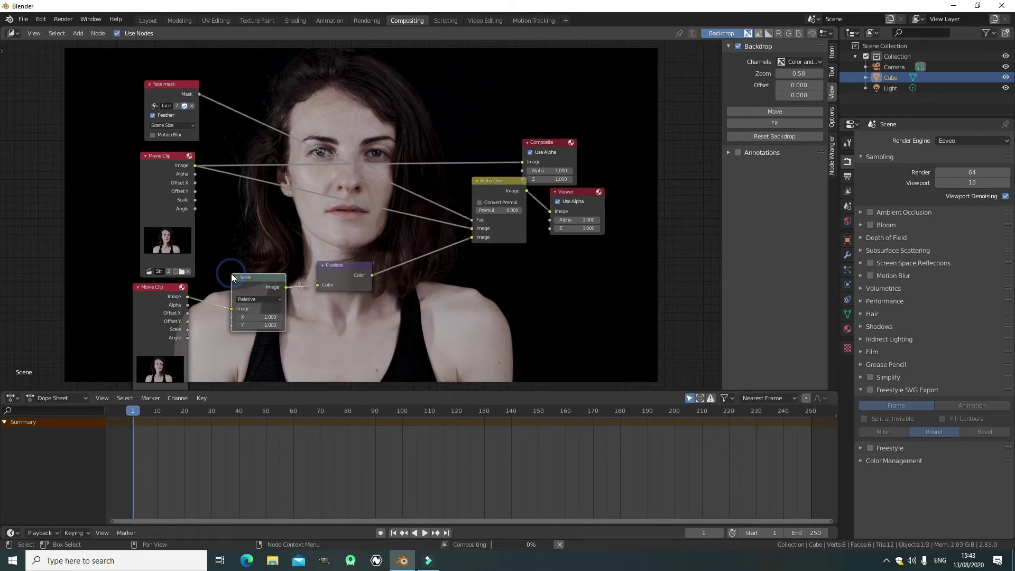
Insert a copy of the Scale node between Pixelate and Alpha Over, with X and Y 0.1 on the first Scale and 10 on the copy
key("shift+d")
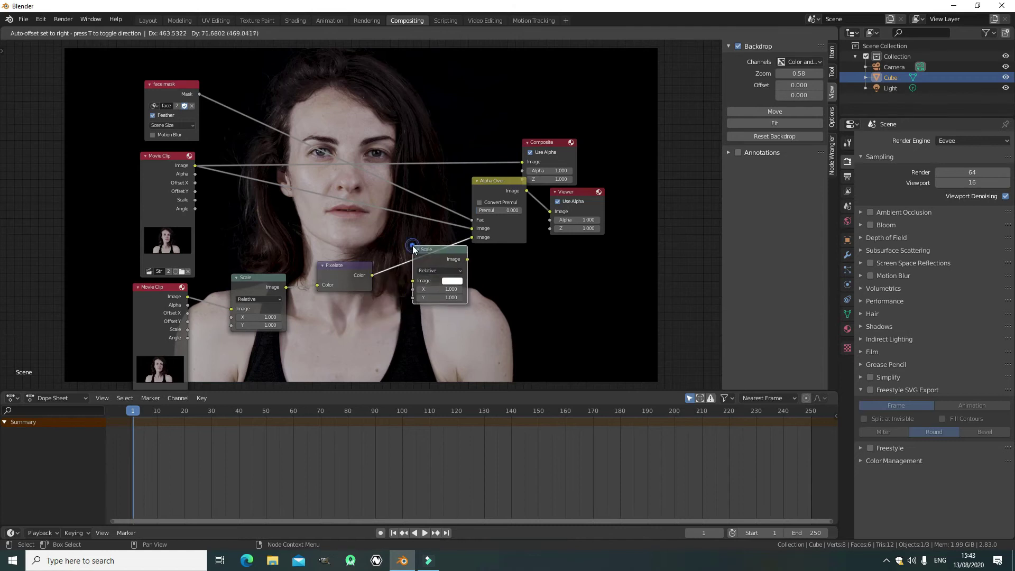
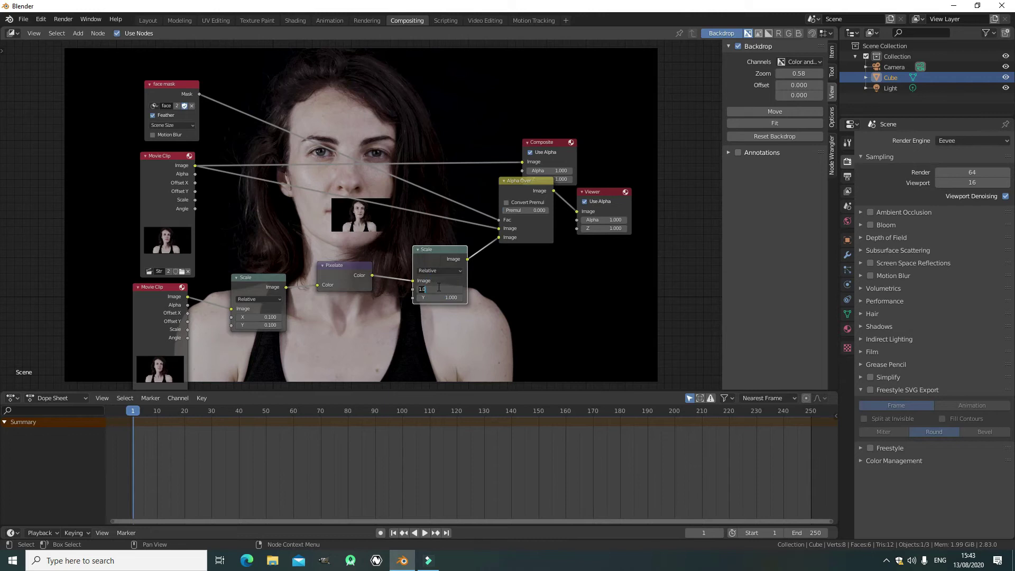
left_click(445, 297)
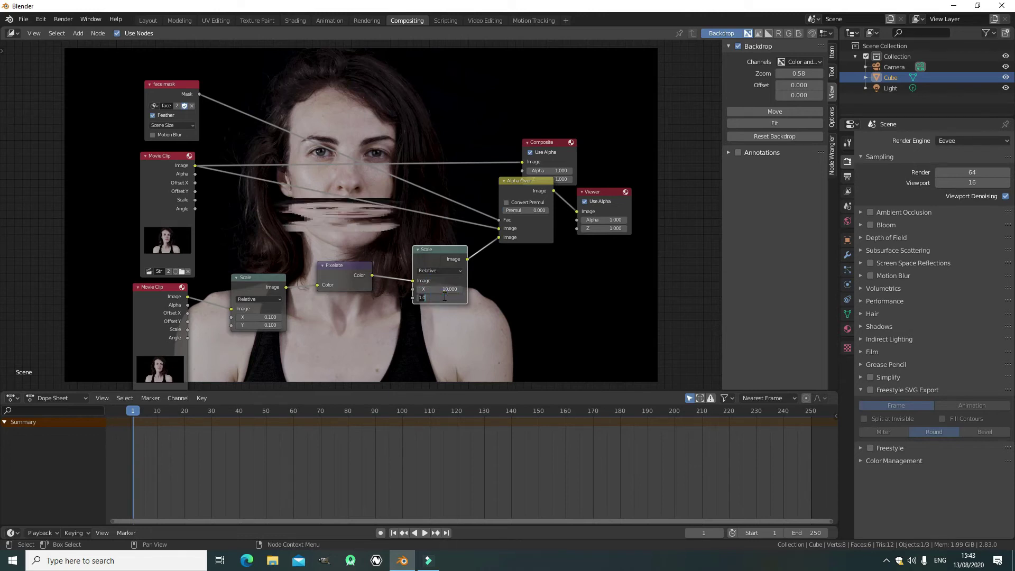
type("10")
key("Return")
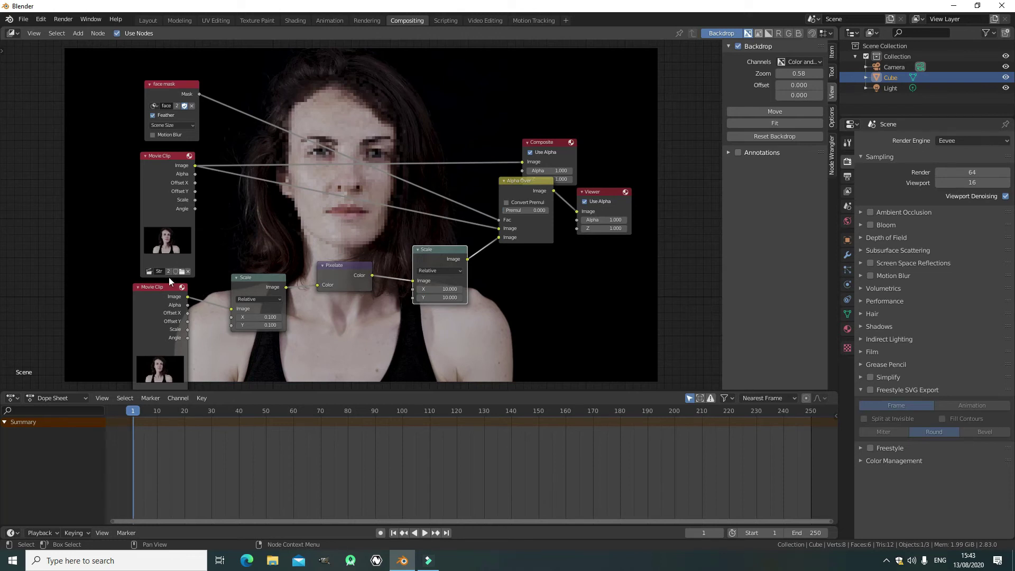
Mute and unmute the duplicated Movie Clip node and the second Scale node in turn to compare their effect on the composite
left_click(168, 295)
key("m")
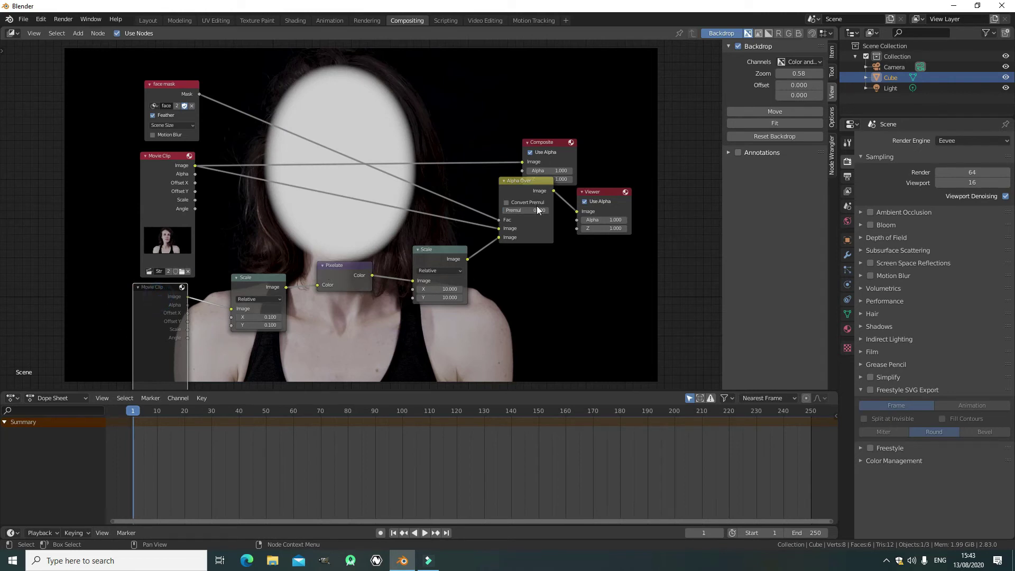
left_click(163, 300)
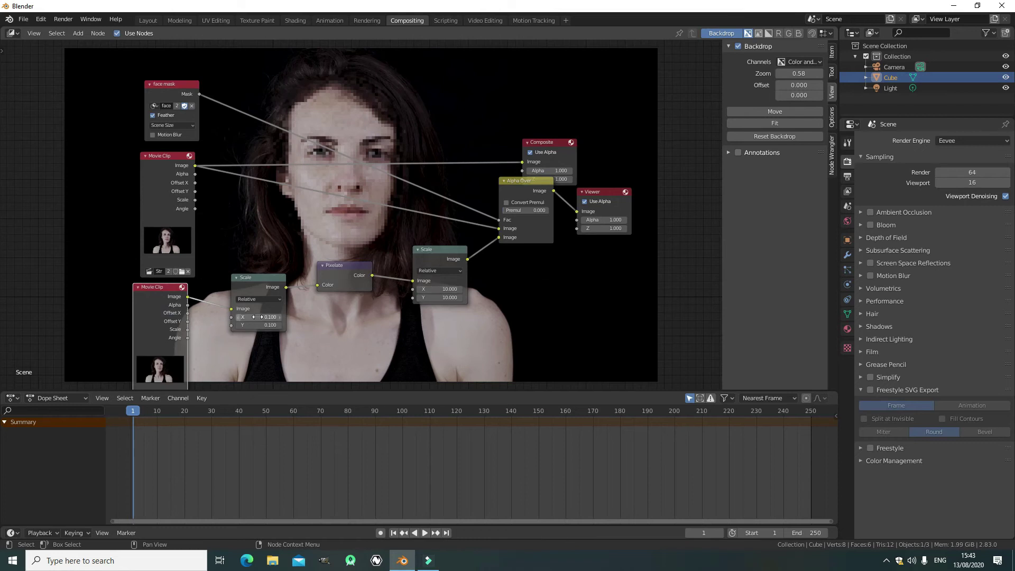
left_click(443, 260)
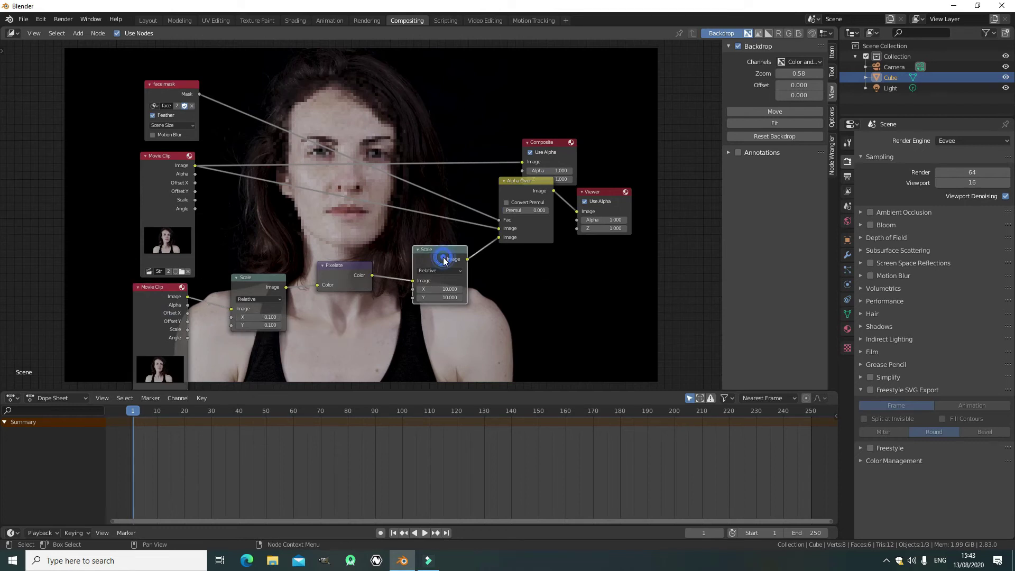
key("m")
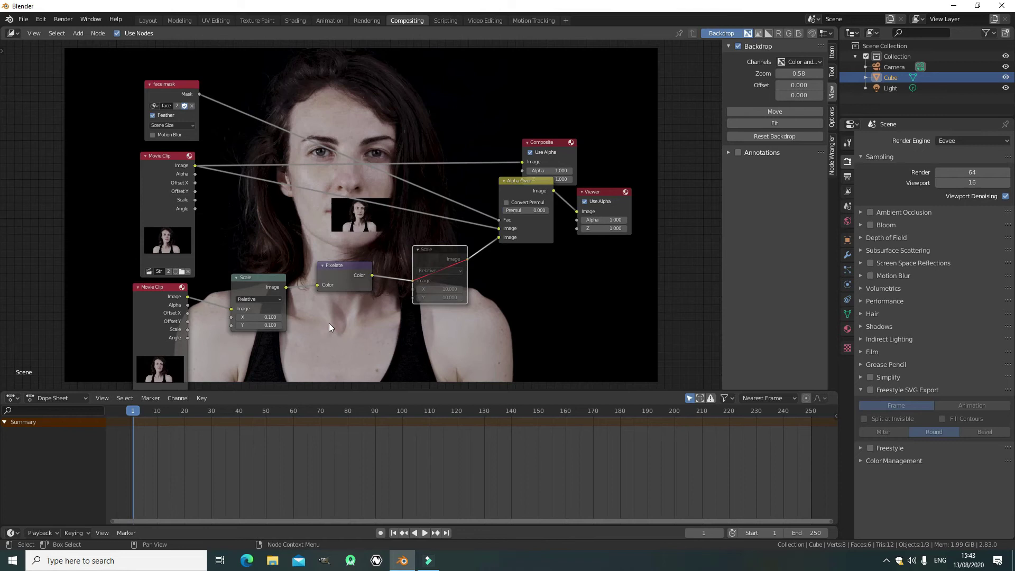
left_click(341, 281)
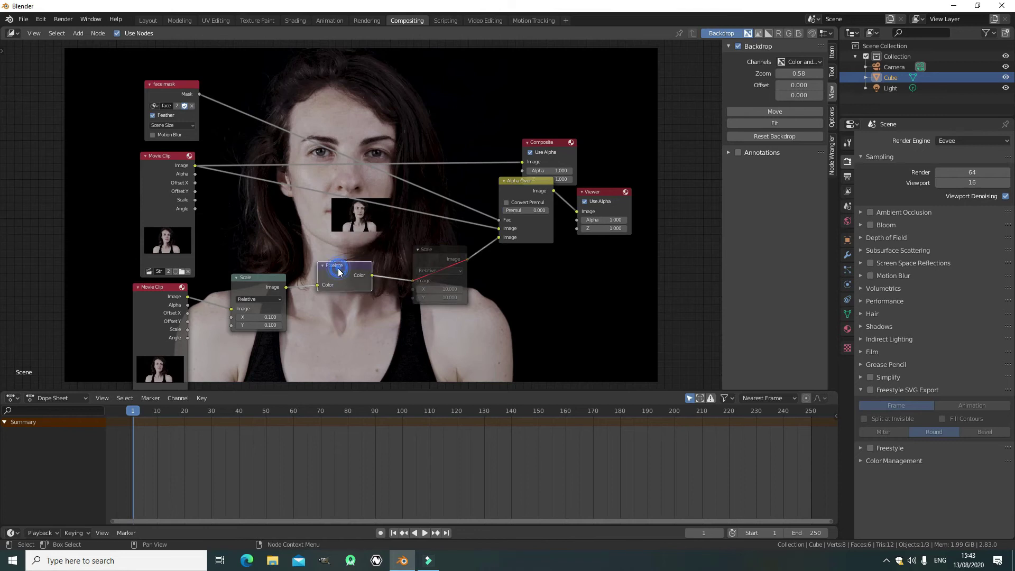
left_click(437, 252)
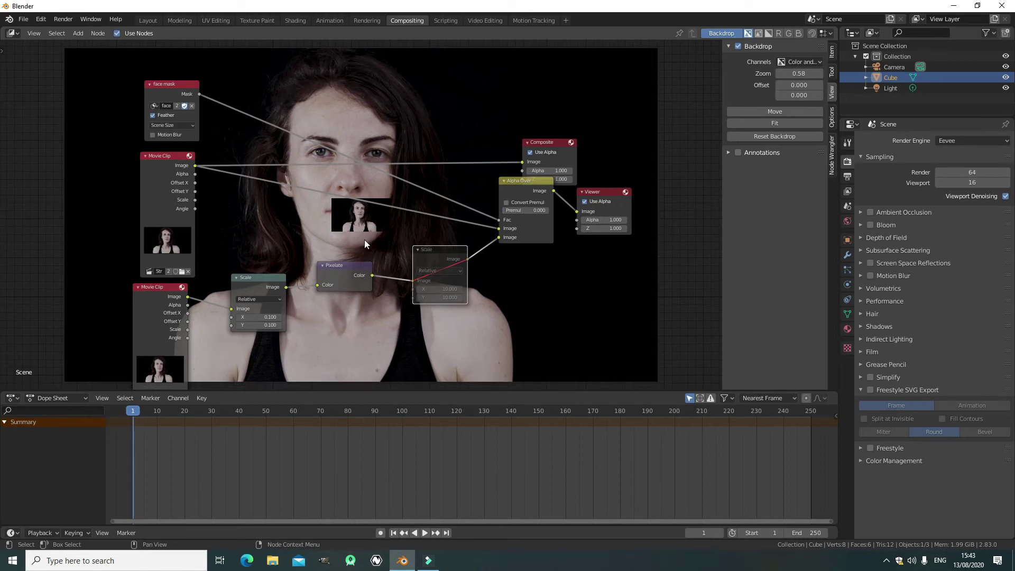
key("m")
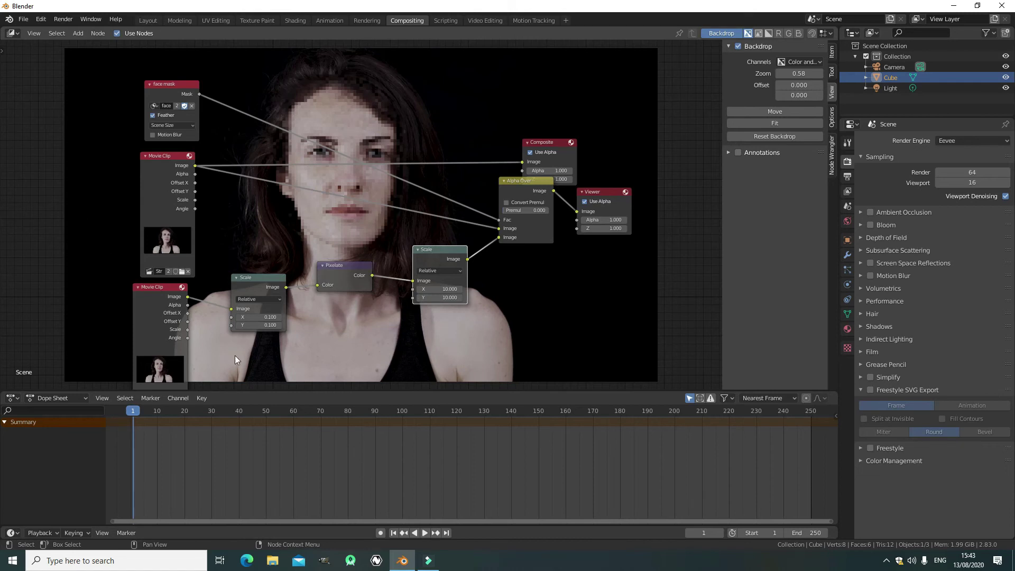
Set X and Y of the first Scale node, before the Pixelate node, to 0.05
left_click(270, 317)
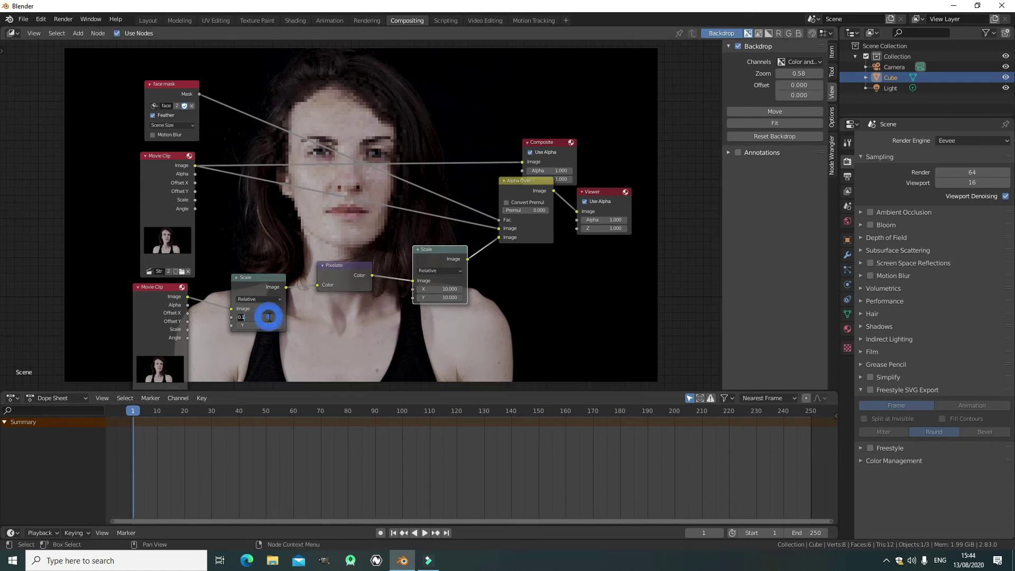
type("0.05")
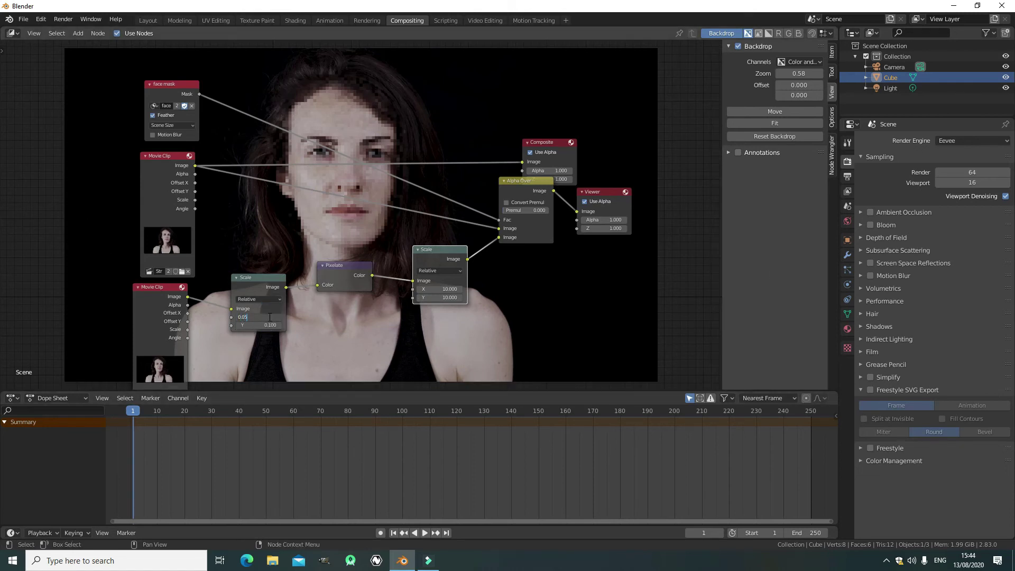
key("Return")
left_click(268, 328)
type("0")
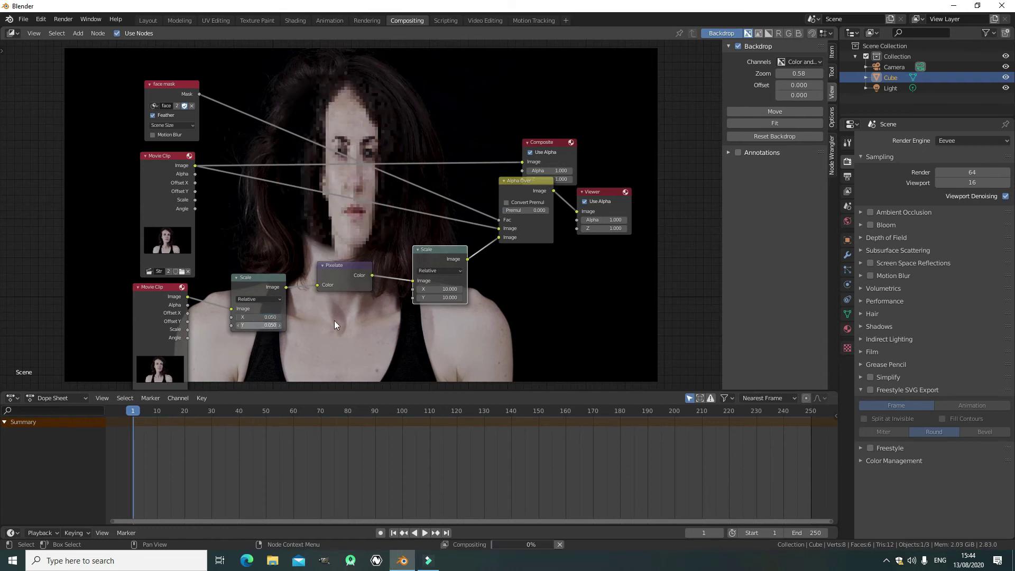
key("Return")
Set X and Y of the second Scale node, after the Pixelate node, to 20
left_click(442, 288)
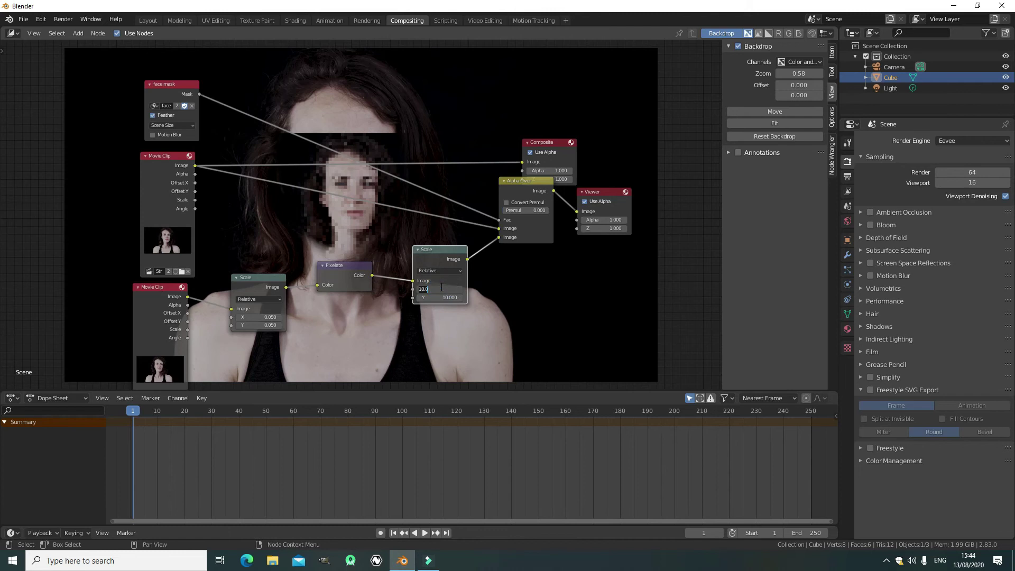
type("20")
key("Return")
left_click(439, 297)
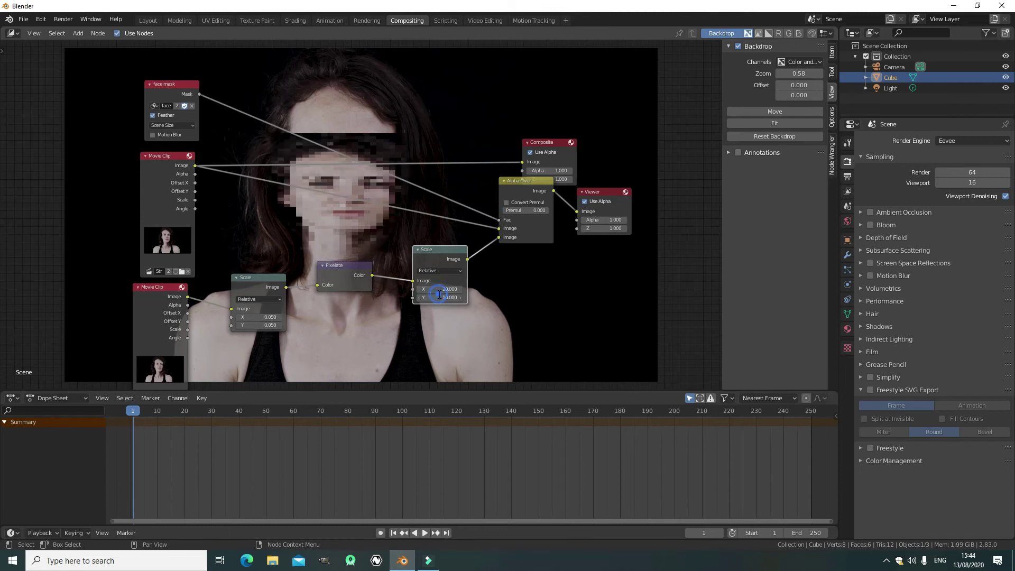
type("20")
key("Return")
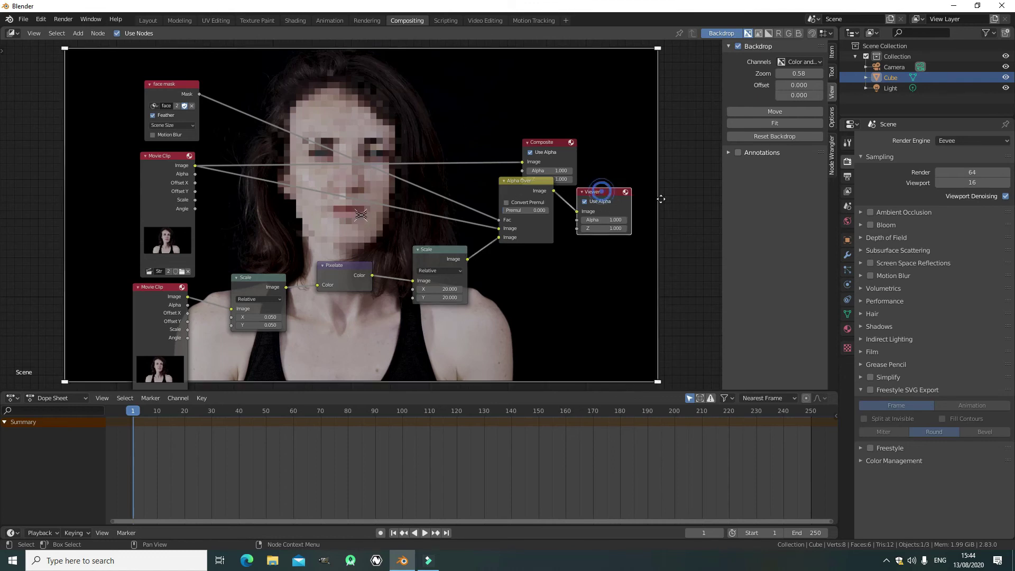
Move the Viewer and Composite nodes farther from Alpha Over and connect Alpha Over's Image output to the Composite node's Image input
left_click_drag(602, 192, 669, 199)
left_click(550, 145)
left_click_drag(618, 152, 667, 146)
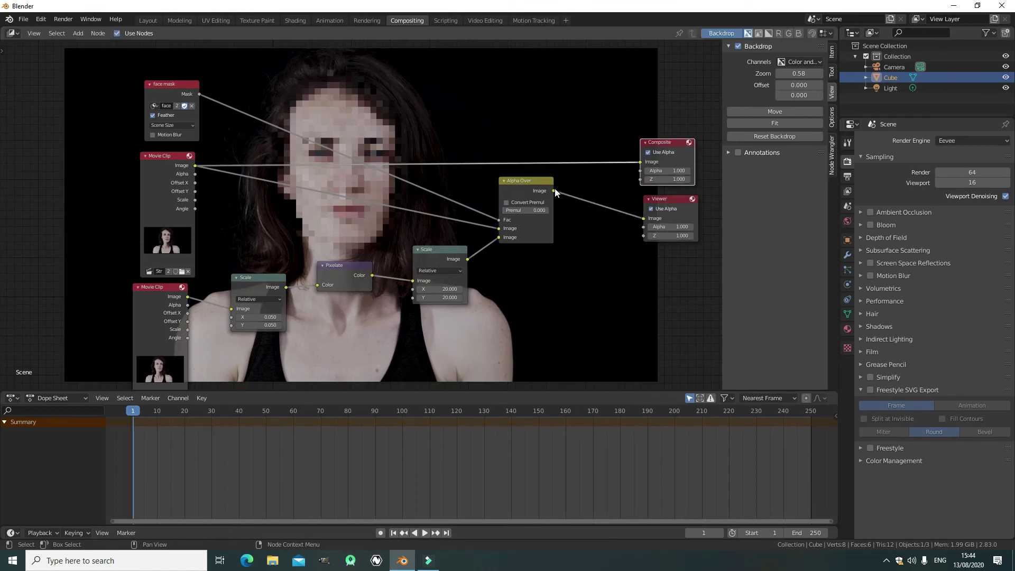
left_click_drag(554, 191, 641, 162)
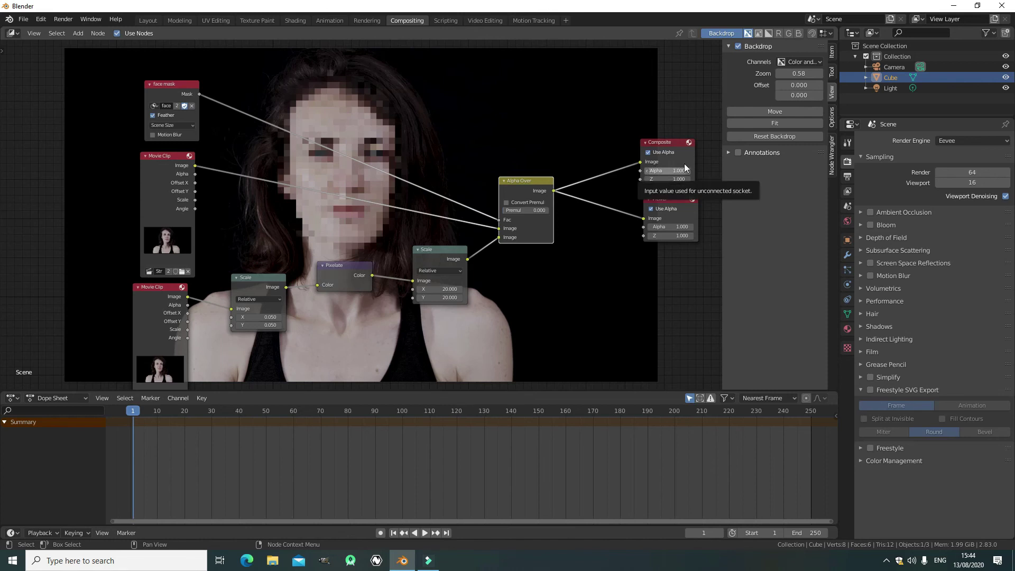
Set the render samples to 1 and the output file format to FFmpeg video
left_click(963, 173)
key("Return")
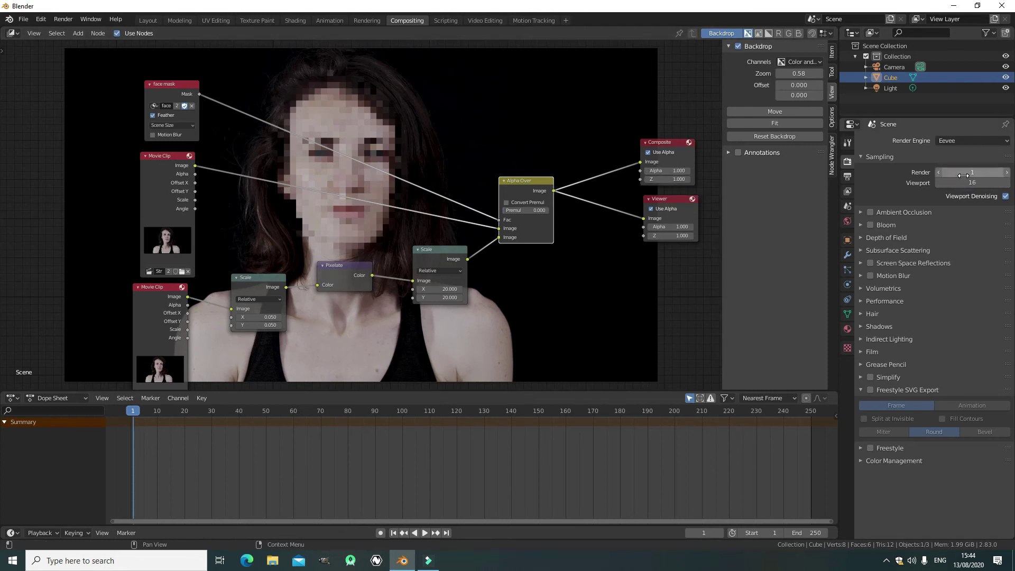
left_click(847, 176)
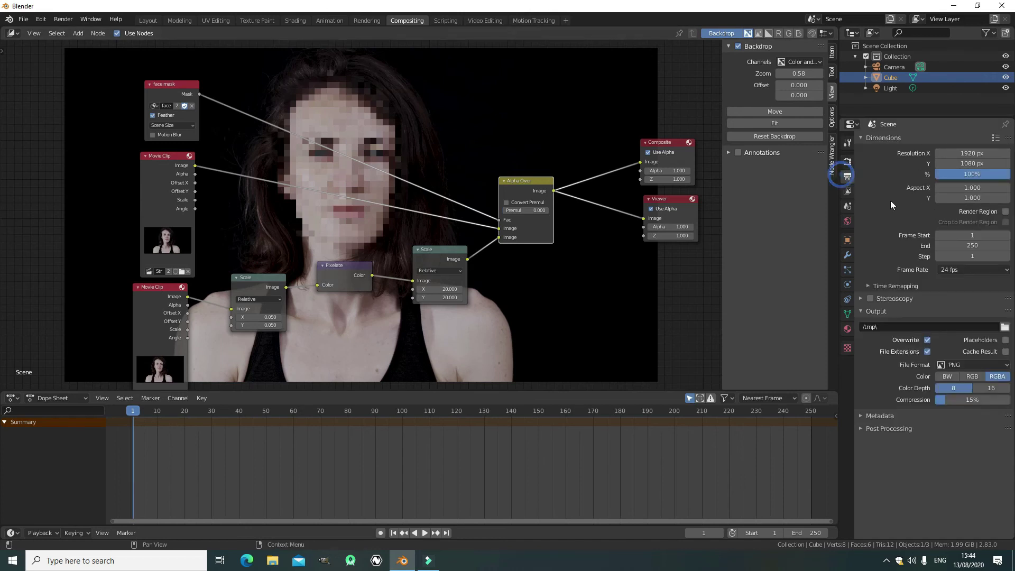
left_click(988, 365)
left_click(983, 425)
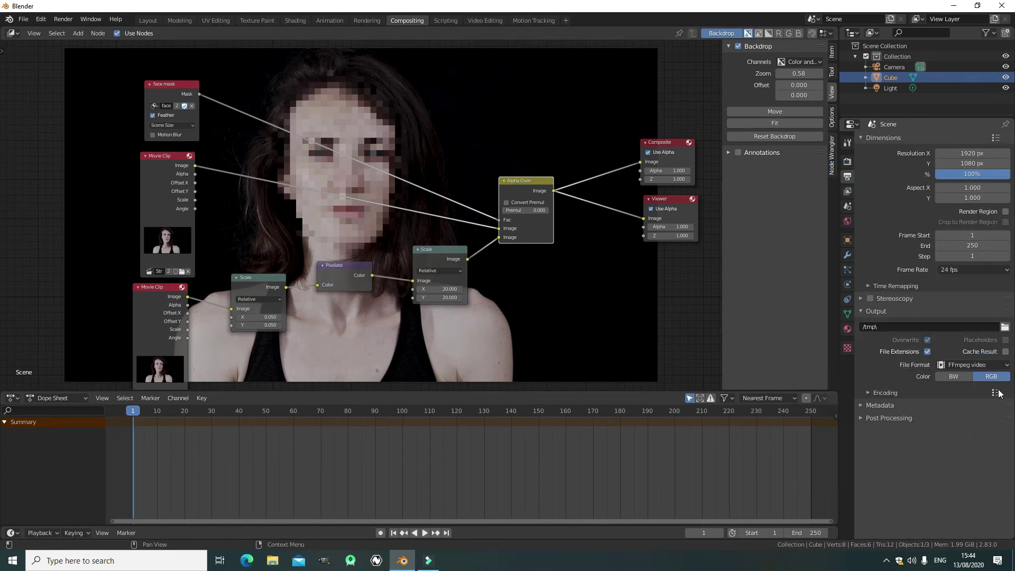
Set the video encoding to an MPEG-4 container with the H.264 codec and Perceptually lossless output quality
left_click(973, 364)
left_click(884, 392)
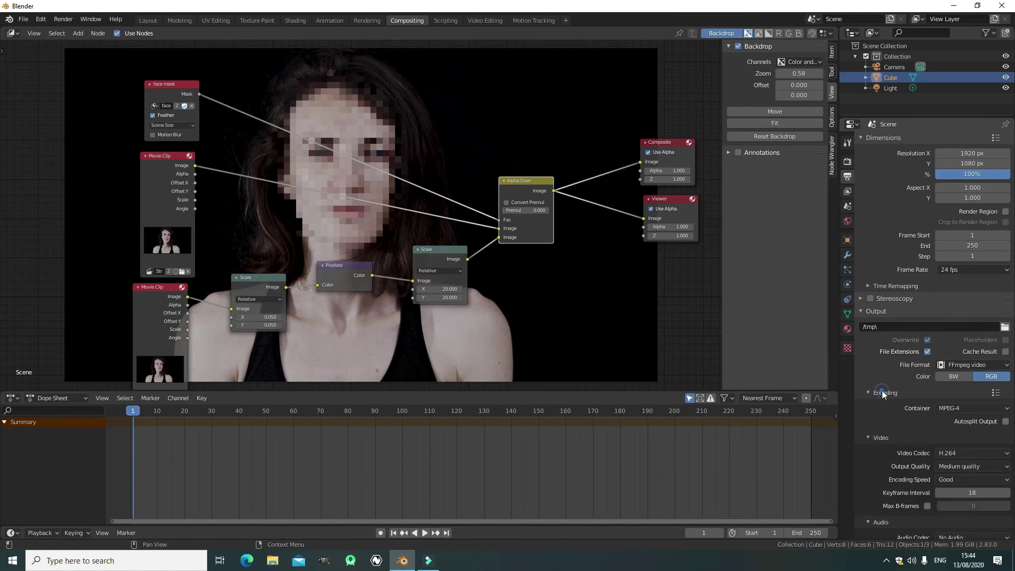
scroll(959, 436, "down", 2)
left_click(960, 432)
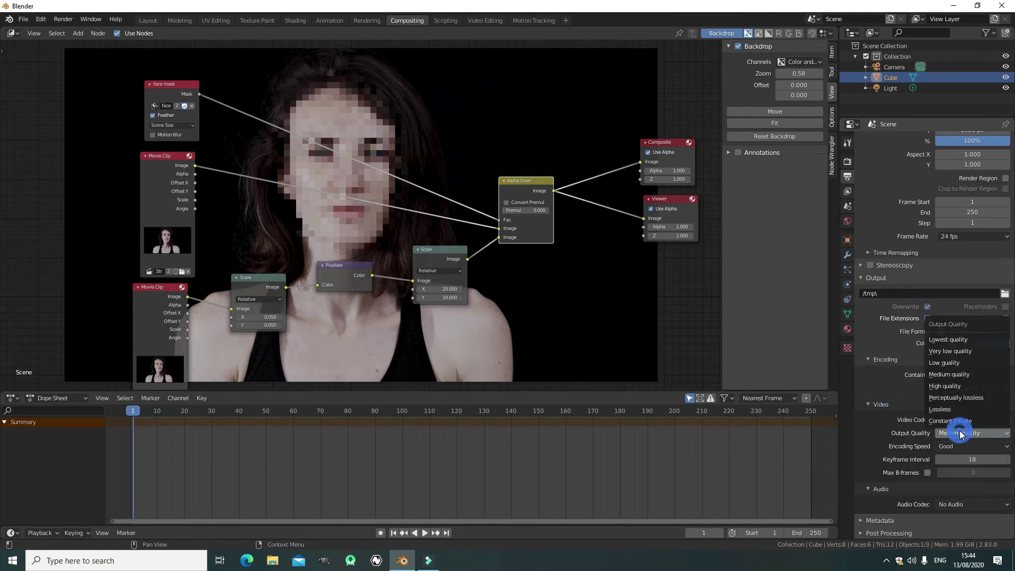
left_click(954, 398)
left_click(882, 362)
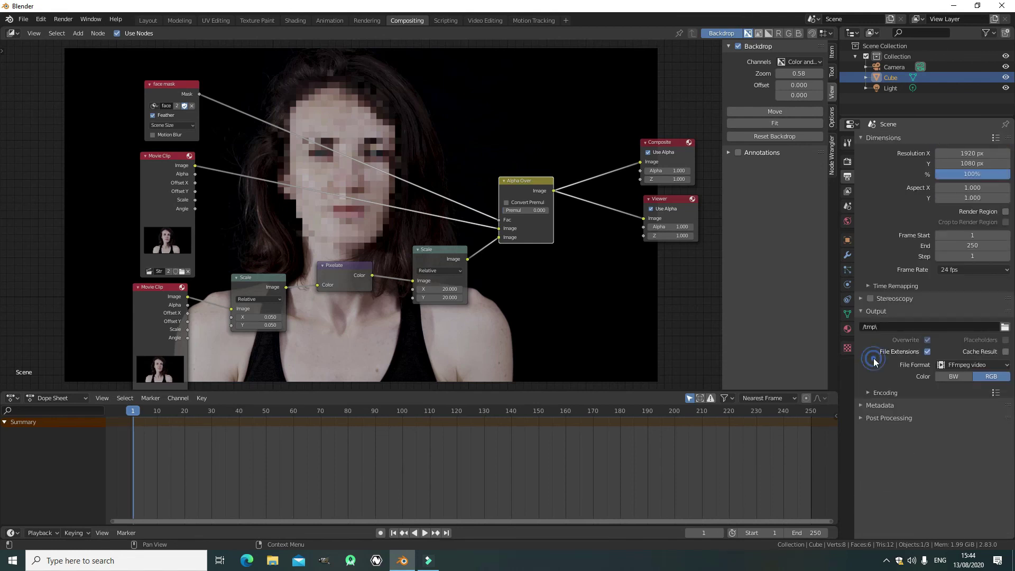
Set the render output path to the "blur face0001-0200.mp4" file in the "face track" folder
left_click(1005, 327)
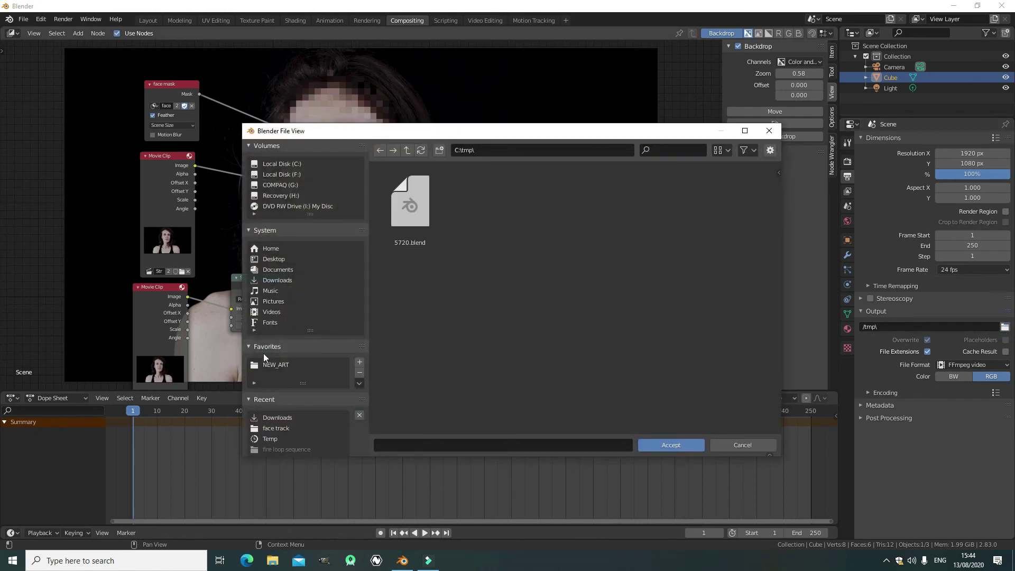
left_click(273, 428)
left_click(578, 304)
left_click(662, 446)
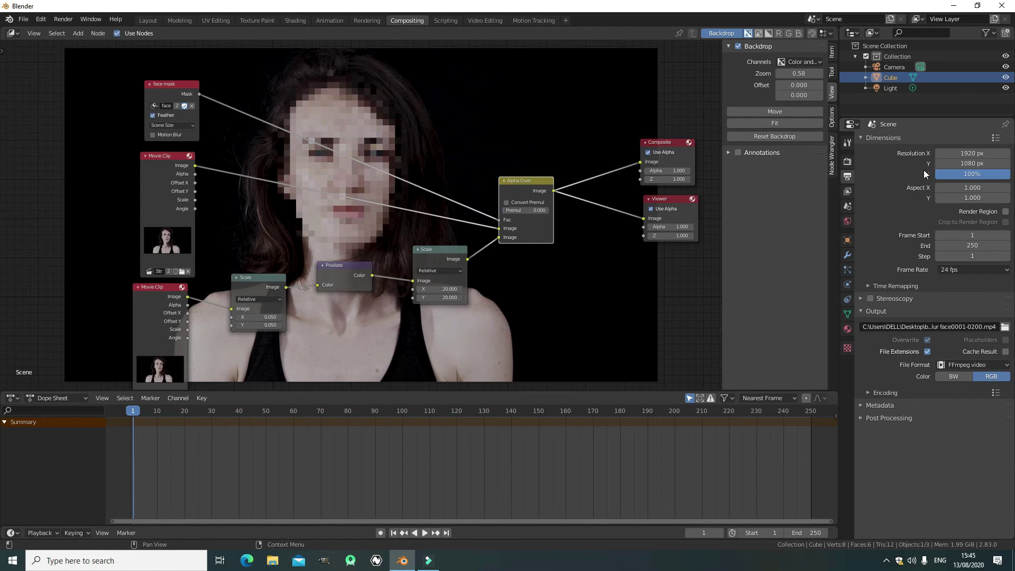
Render the animation from the Rendering workspace
left_click(361, 20)
left_click(63, 19)
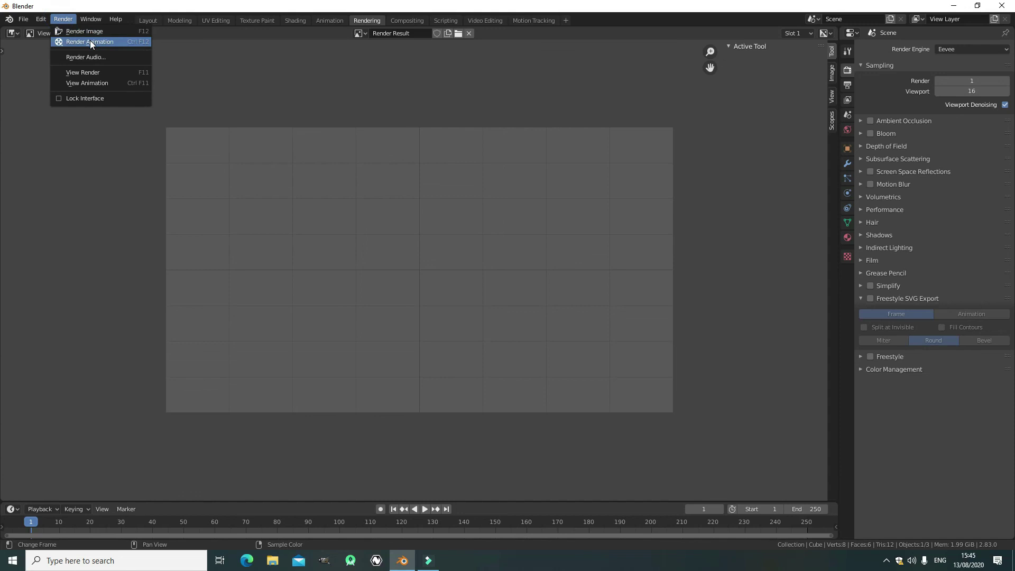
left_click(90, 41)
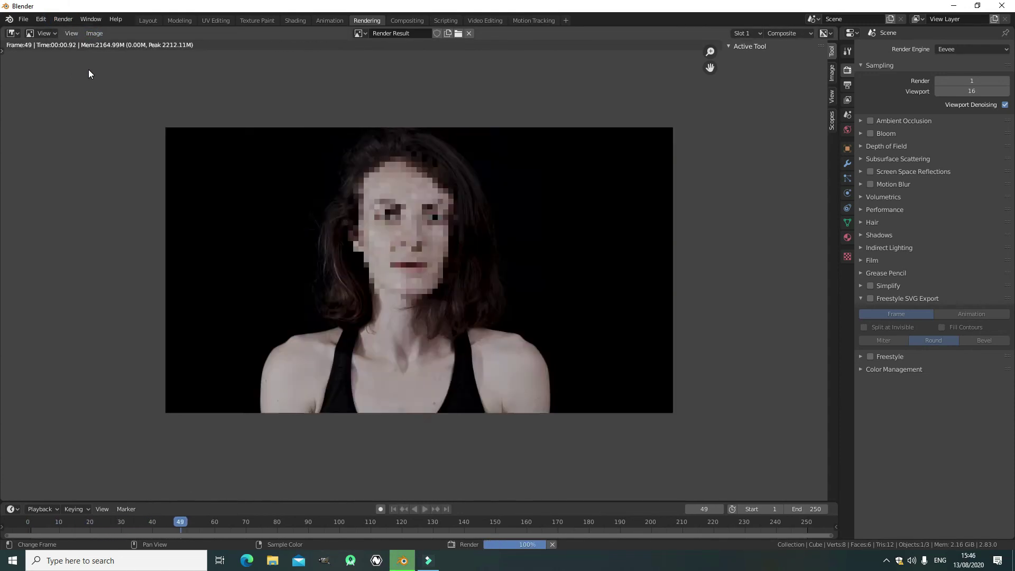